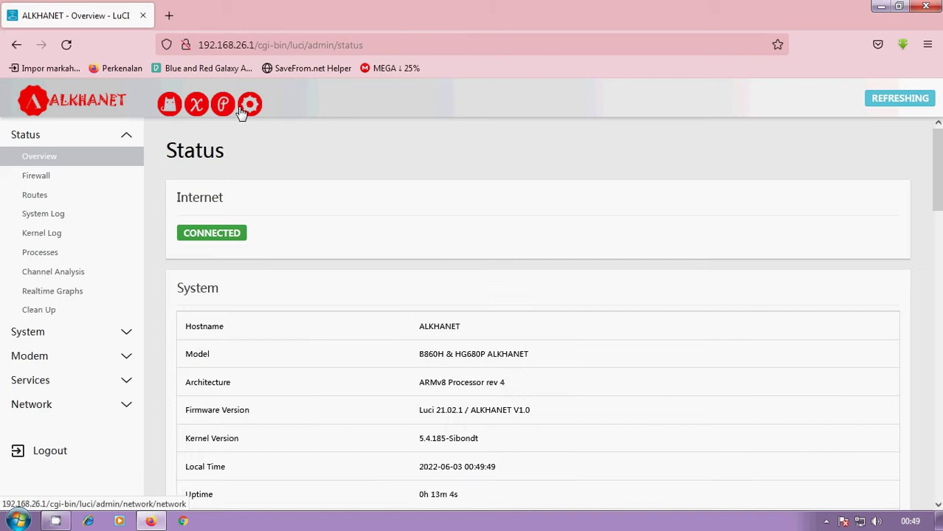
Step: Expand Services and review the Status overview: Internet connected, CPU load 7%, 655.55 MiB memory free
{"action": "left_click", "coordinate": [94, 379]}
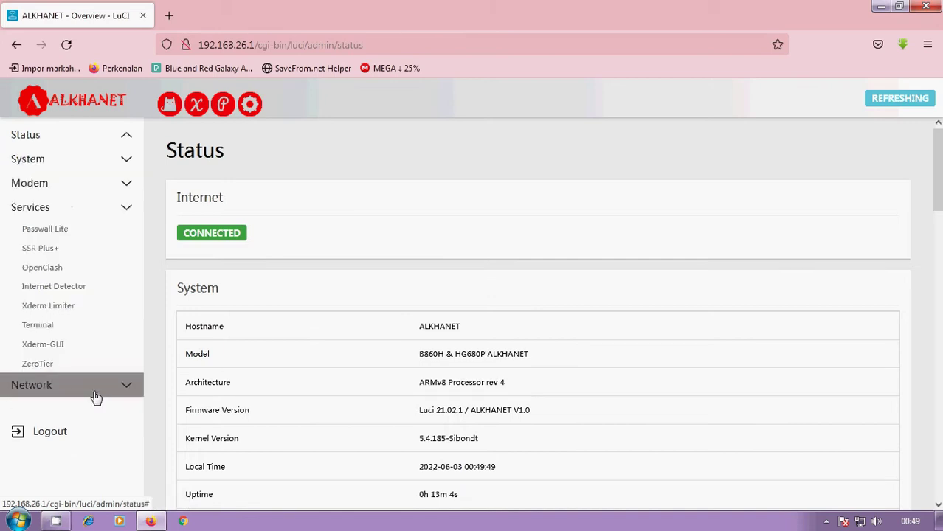
{"action": "scroll", "coordinate": [332, 213], "scroll_direction": "down", "scroll_amount": 3}
{"action": "scroll", "coordinate": [333, 213], "scroll_direction": "up", "scroll_amount": 3}
{"action": "scroll", "coordinate": [384, 236], "scroll_direction": "down", "scroll_amount": 1}
{"action": "scroll", "coordinate": [442, 251], "scroll_direction": "down", "scroll_amount": 2}
{"action": "scroll", "coordinate": [400, 223], "scroll_direction": "up", "scroll_amount": 3}
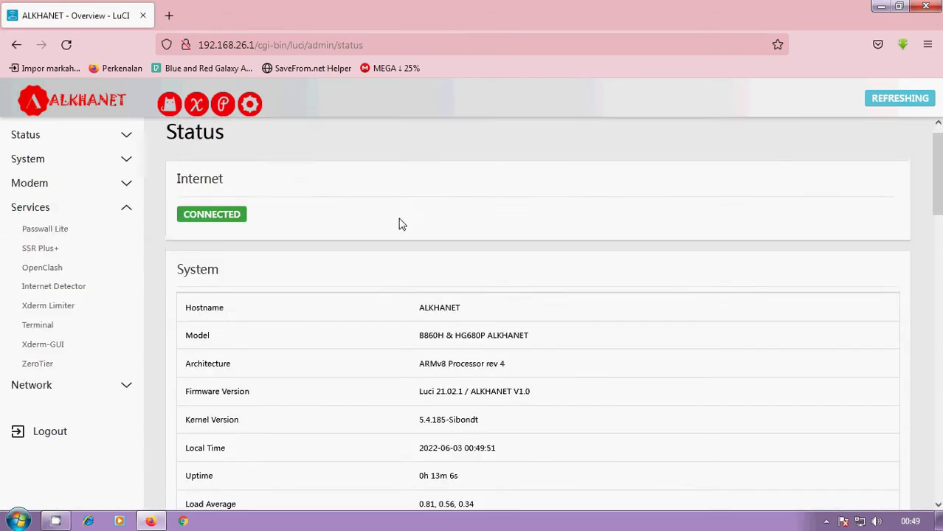
{"action": "scroll", "coordinate": [331, 194], "scroll_direction": "down", "scroll_amount": 1}
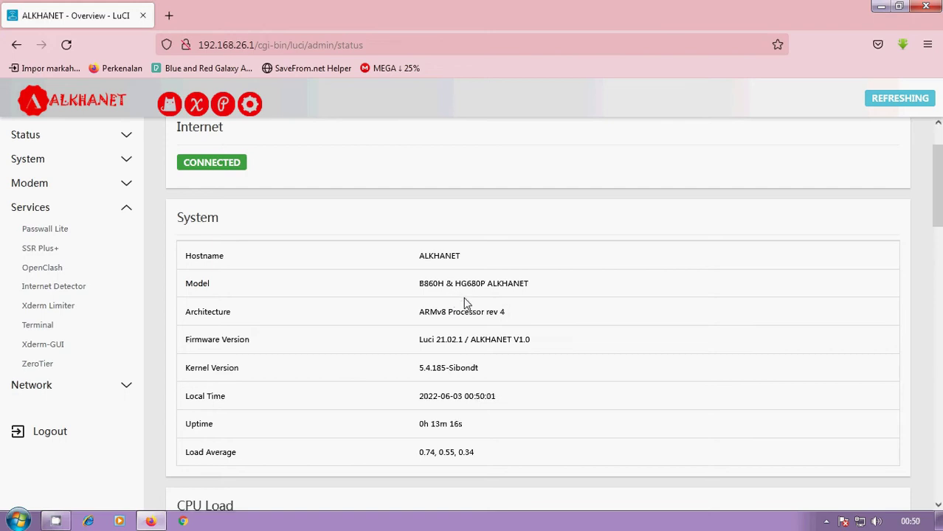
{"action": "scroll", "coordinate": [472, 302], "scroll_direction": "down", "scroll_amount": 2}
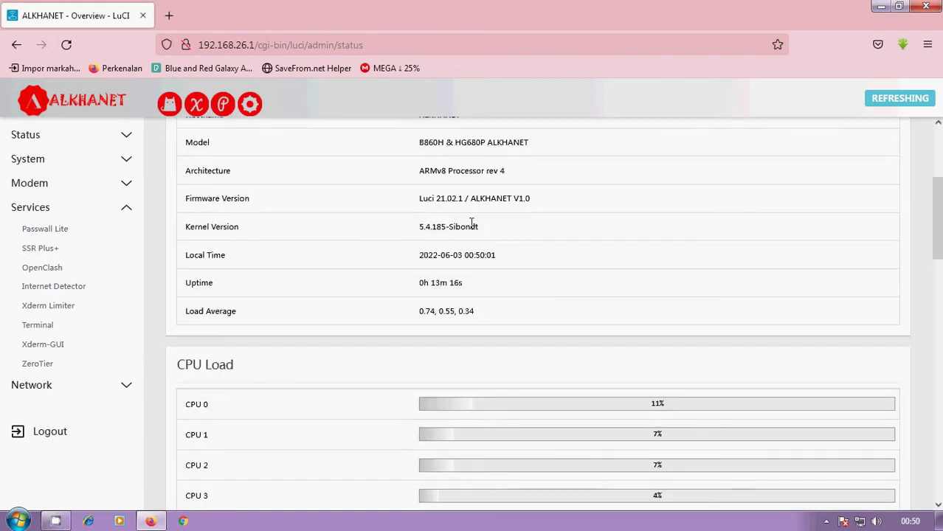
{"action": "scroll", "coordinate": [450, 196], "scroll_direction": "down", "scroll_amount": 1}
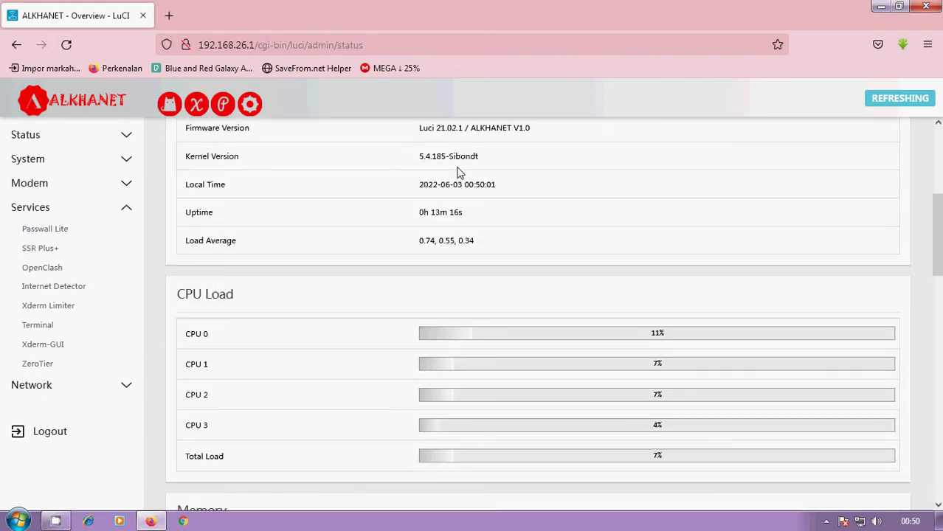
{"action": "scroll", "coordinate": [546, 186], "scroll_direction": "up", "scroll_amount": 1}
{"action": "scroll", "coordinate": [481, 250], "scroll_direction": "down", "scroll_amount": 2}
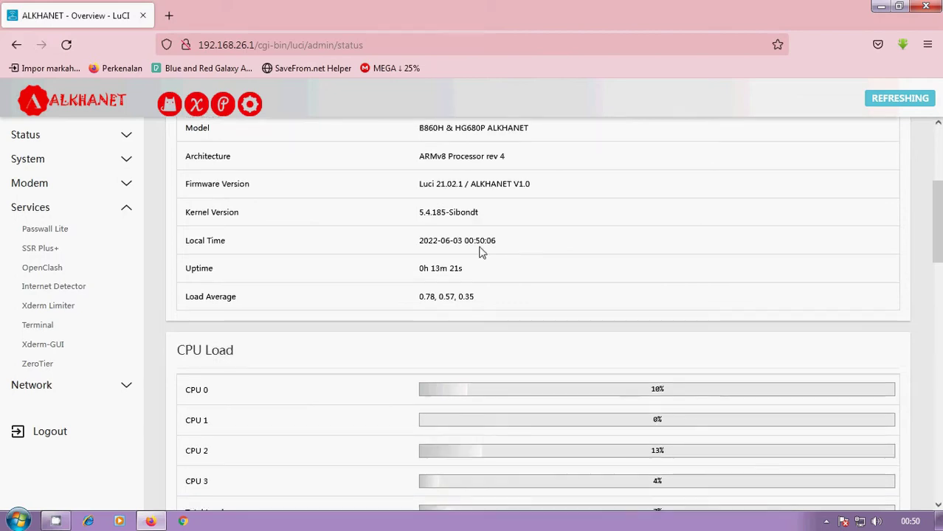
{"action": "scroll", "coordinate": [442, 272], "scroll_direction": "down", "scroll_amount": 7}
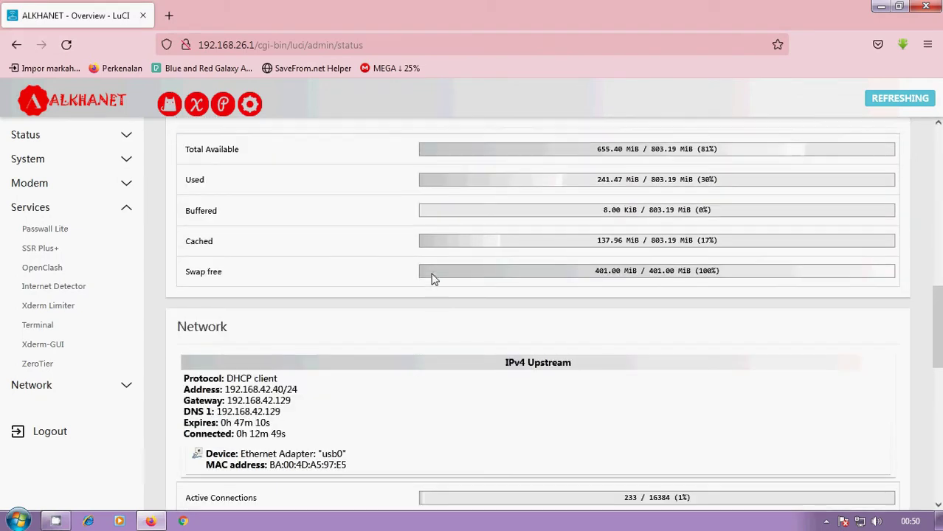
{"action": "scroll", "coordinate": [422, 279], "scroll_direction": "up", "scroll_amount": 4}
{"action": "scroll", "coordinate": [414, 281], "scroll_direction": "up", "scroll_amount": 1}
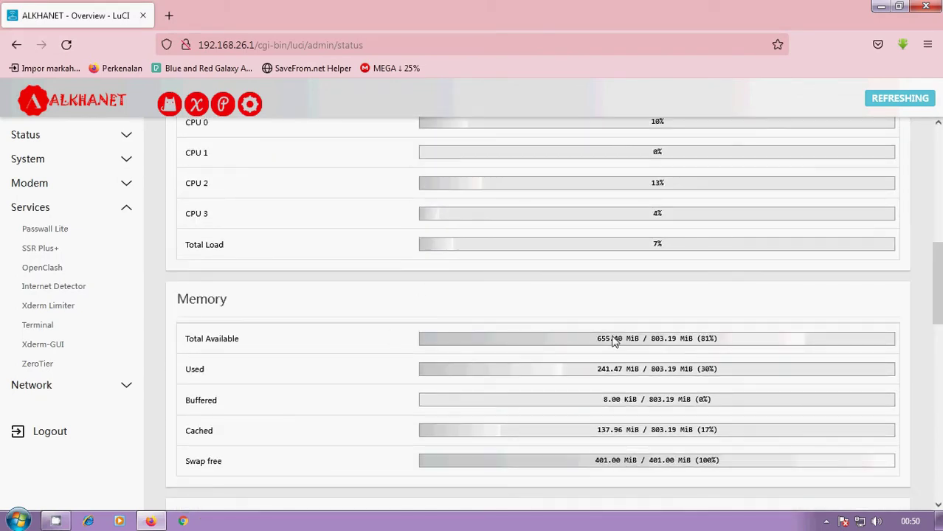
{"action": "scroll", "coordinate": [729, 233], "scroll_direction": "up", "scroll_amount": 3}
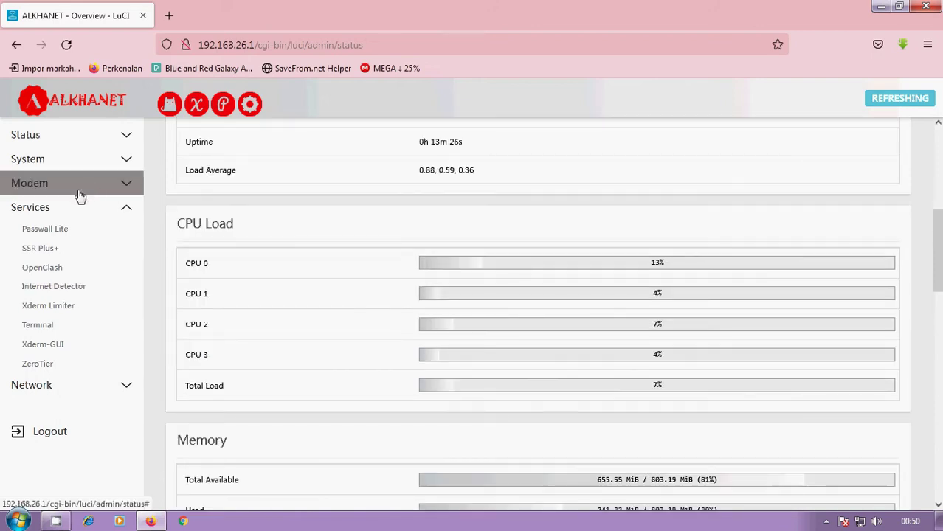
Step: Visit System's File Browser and Amlogic Service pages, then Passwall Lite's basic settings
{"action": "left_click", "coordinate": [91, 157]}
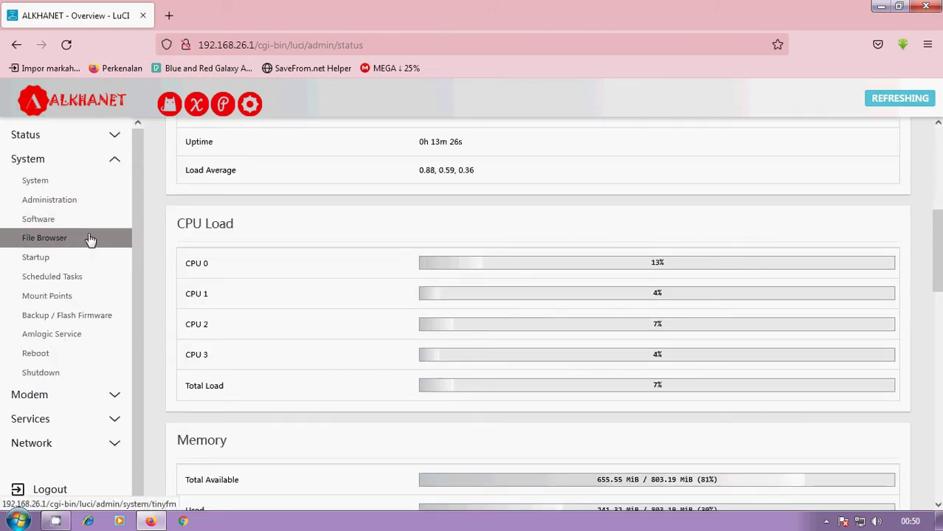
{"action": "left_click", "coordinate": [90, 239]}
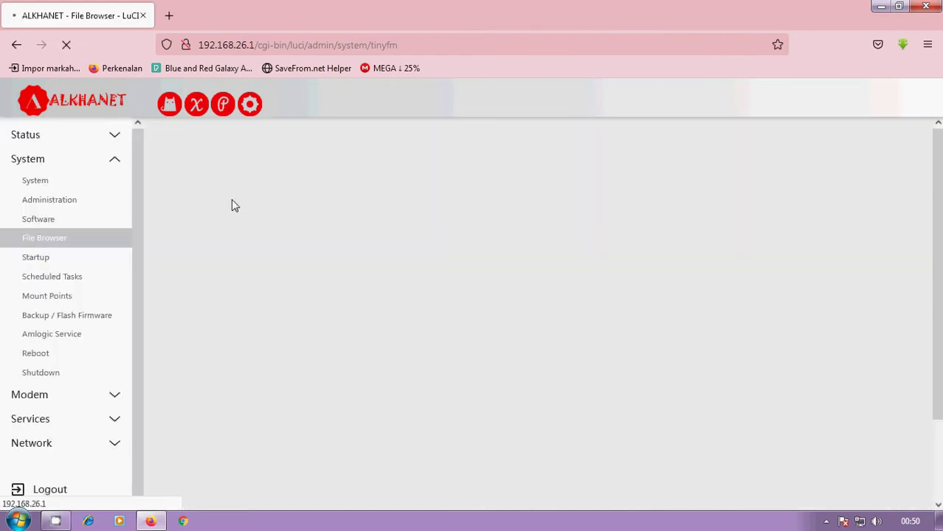
{"action": "scroll", "coordinate": [332, 229], "scroll_direction": "down", "scroll_amount": 3}
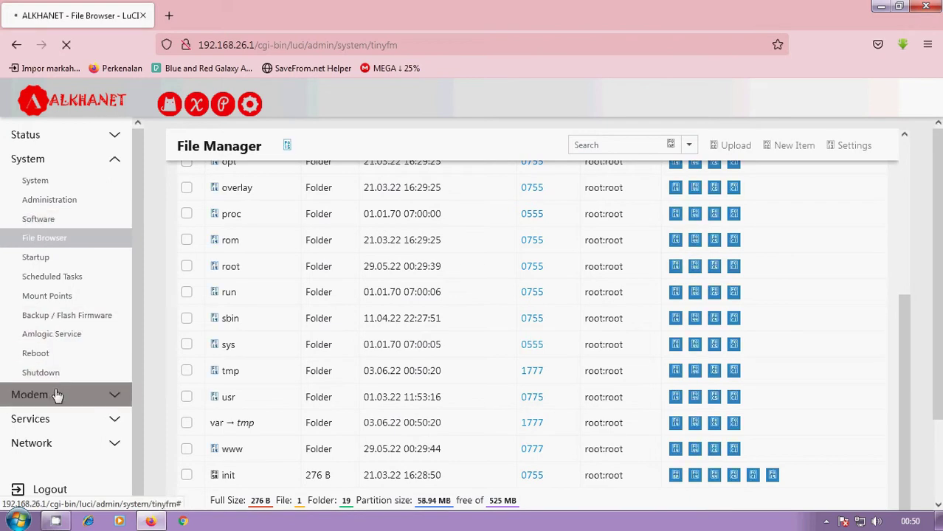
{"action": "left_click", "coordinate": [67, 339]}
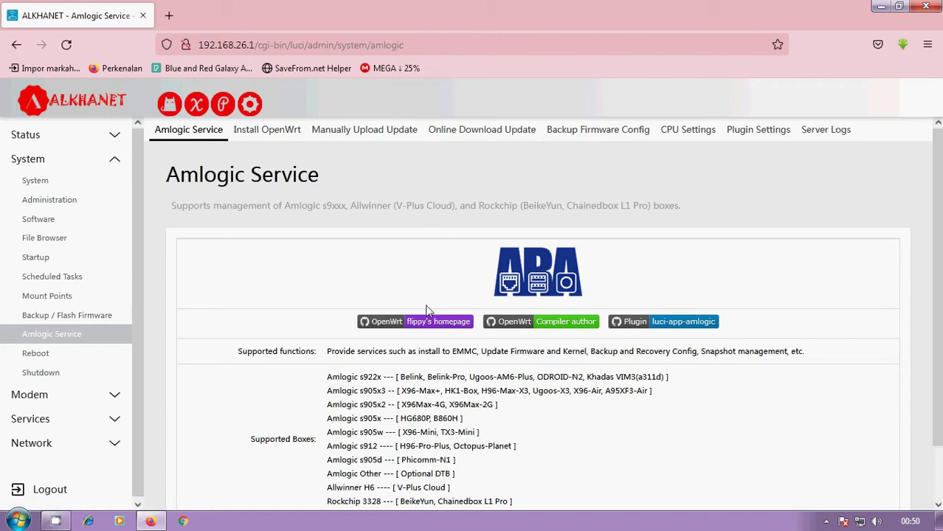
{"action": "left_click", "coordinate": [58, 418]}
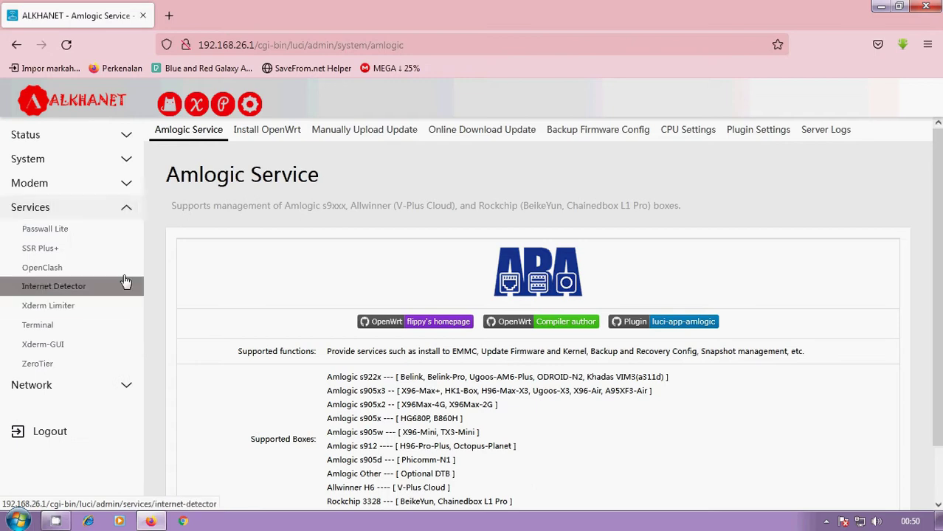
{"action": "left_click", "coordinate": [85, 230]}
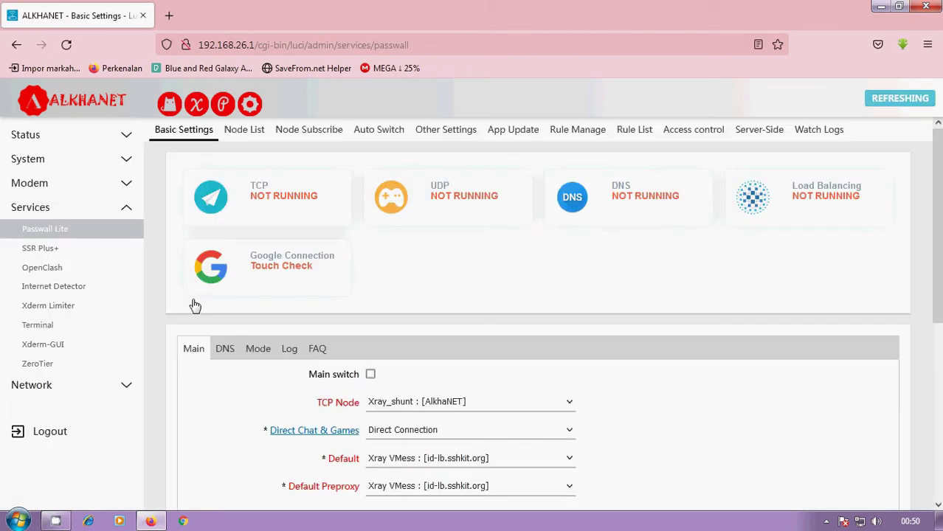
Step: Look through the SSR Plus+, OpenClash and Internet Detector service pages
{"action": "left_click", "coordinate": [101, 250]}
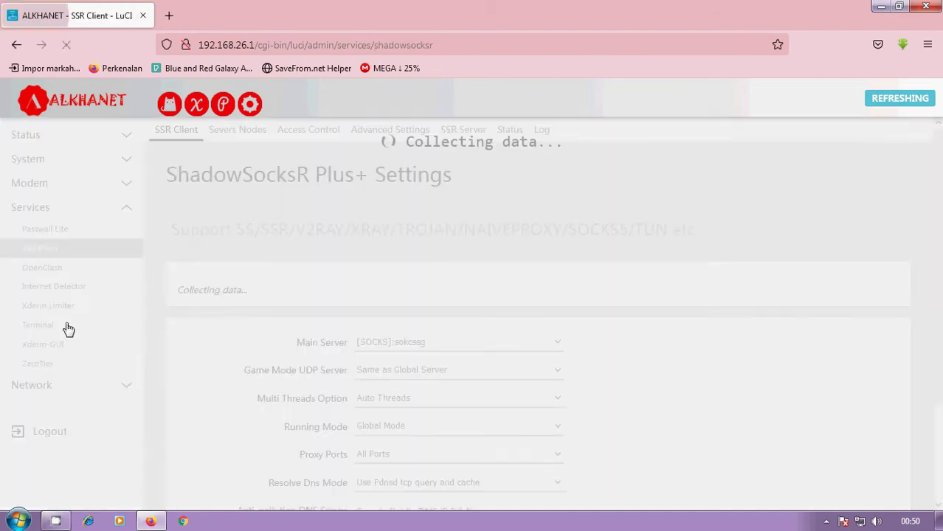
{"action": "left_click", "coordinate": [74, 268]}
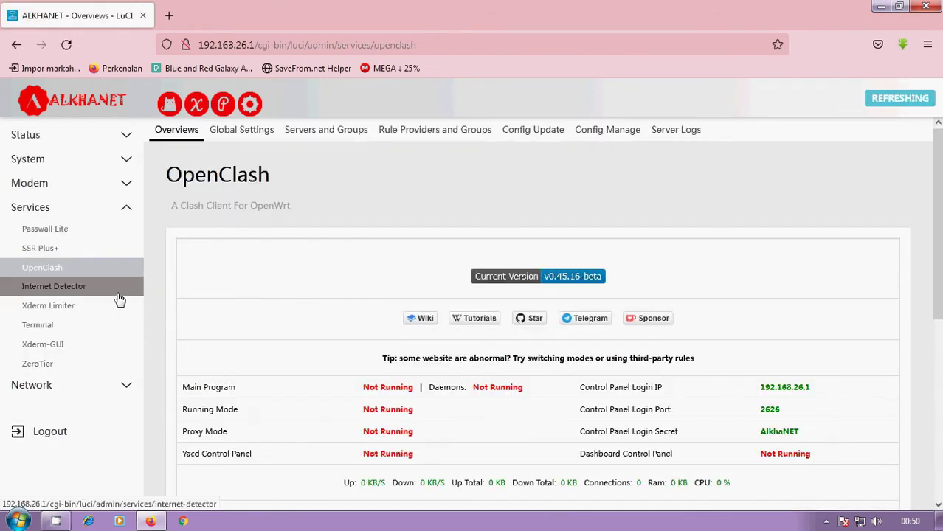
{"action": "left_click", "coordinate": [109, 288]}
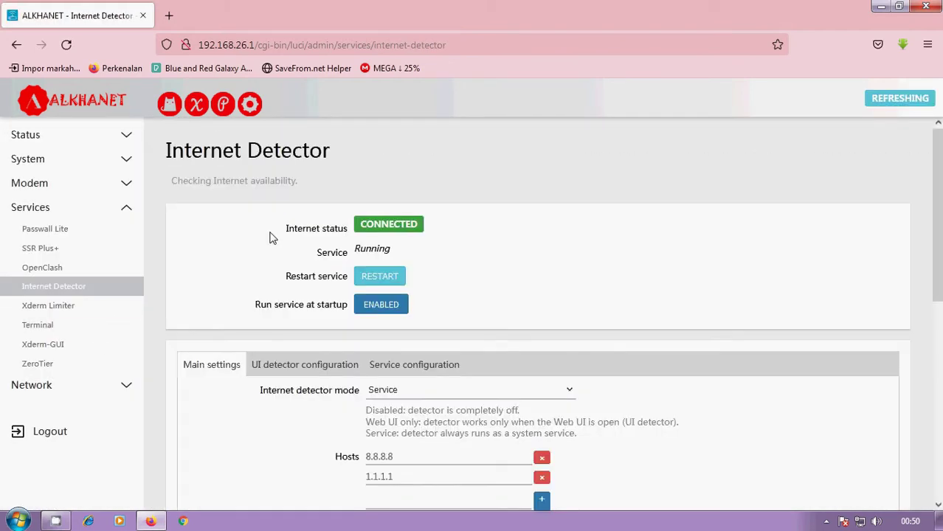
{"action": "scroll", "coordinate": [313, 292], "scroll_direction": "down", "scroll_amount": 2}
{"action": "scroll", "coordinate": [212, 278], "scroll_direction": "up", "scroll_amount": 2}
{"action": "scroll", "coordinate": [211, 236], "scroll_direction": "down", "scroll_amount": 1}
{"action": "scroll", "coordinate": [205, 194], "scroll_direction": "up", "scroll_amount": 1}
Step: Look through the Xderm Limiter, Terminal, Xderm-GUI and ZeroTier service pages
{"action": "left_click", "coordinate": [93, 307]}
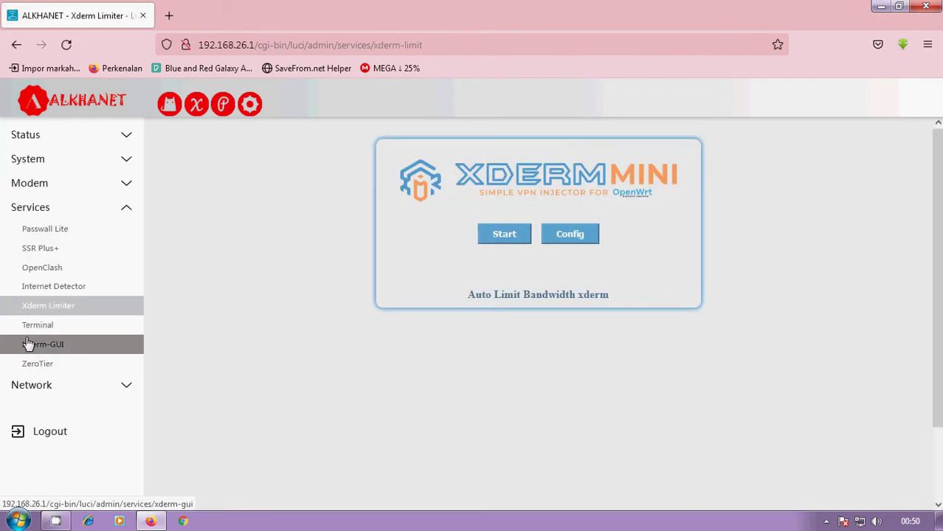
{"action": "left_click", "coordinate": [72, 326]}
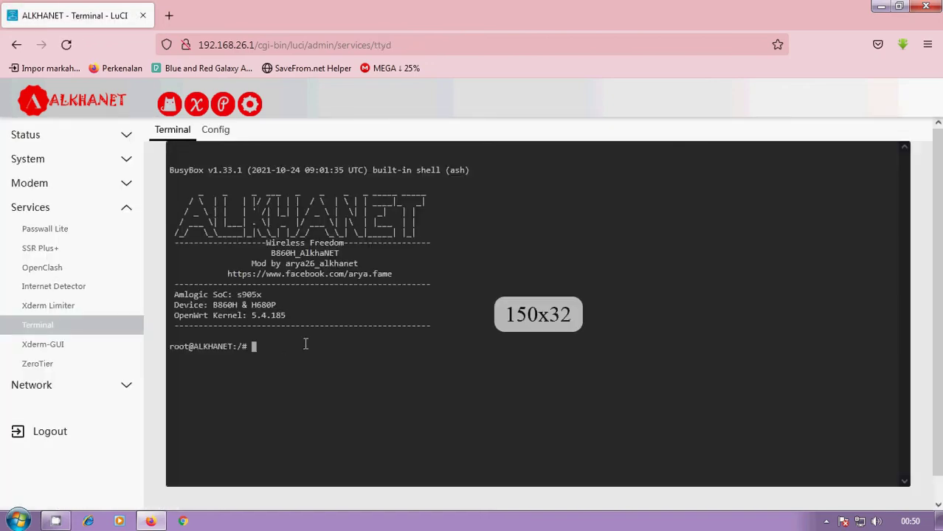
{"action": "left_click", "coordinate": [95, 354]}
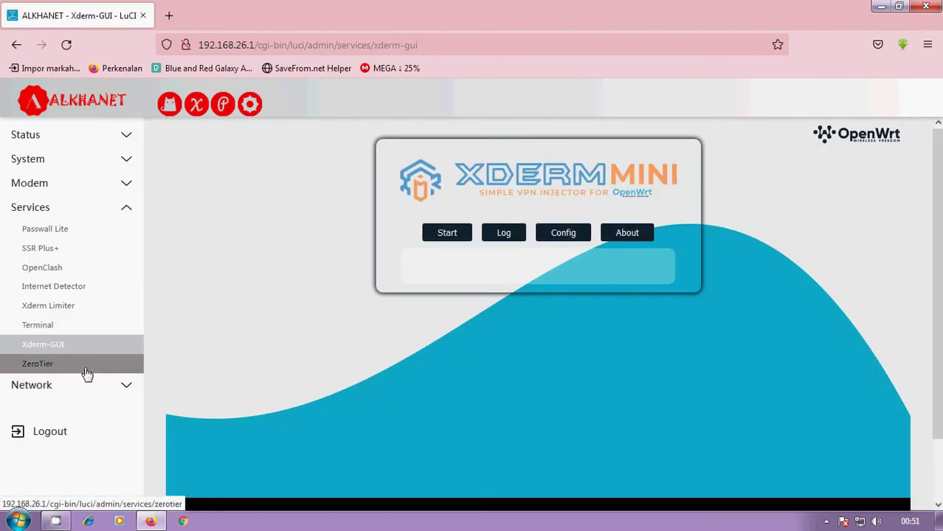
{"action": "left_click", "coordinate": [85, 365]}
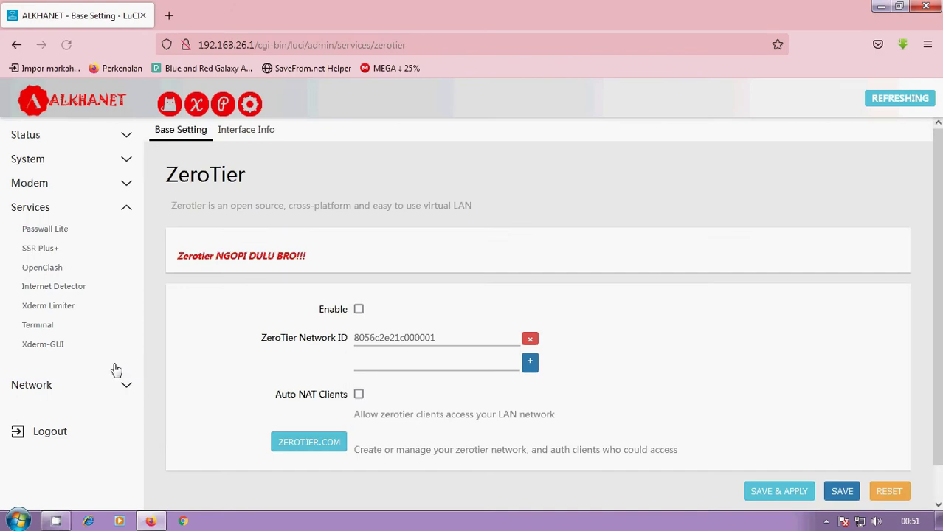
{"action": "left_click", "coordinate": [99, 388]}
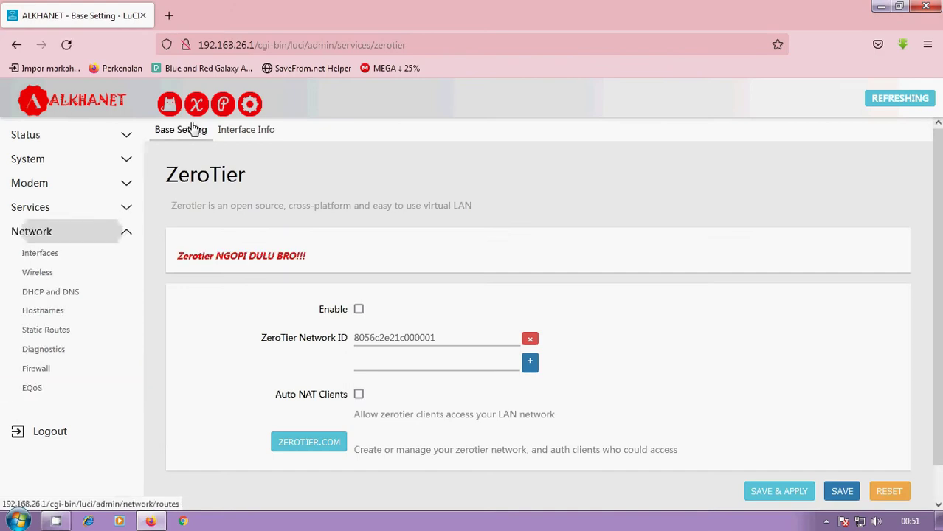
Step: View Network > EQoS, then SSR Plus+ settings showing RUNNING with server [SOCKS]:sokcssg
{"action": "left_click", "coordinate": [95, 389]}
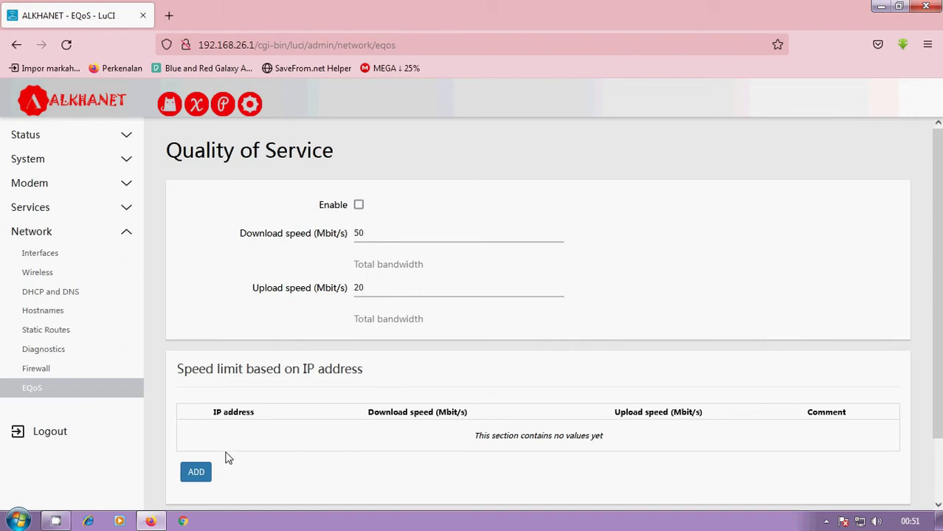
{"action": "scroll", "coordinate": [242, 396], "scroll_direction": "down", "scroll_amount": 2}
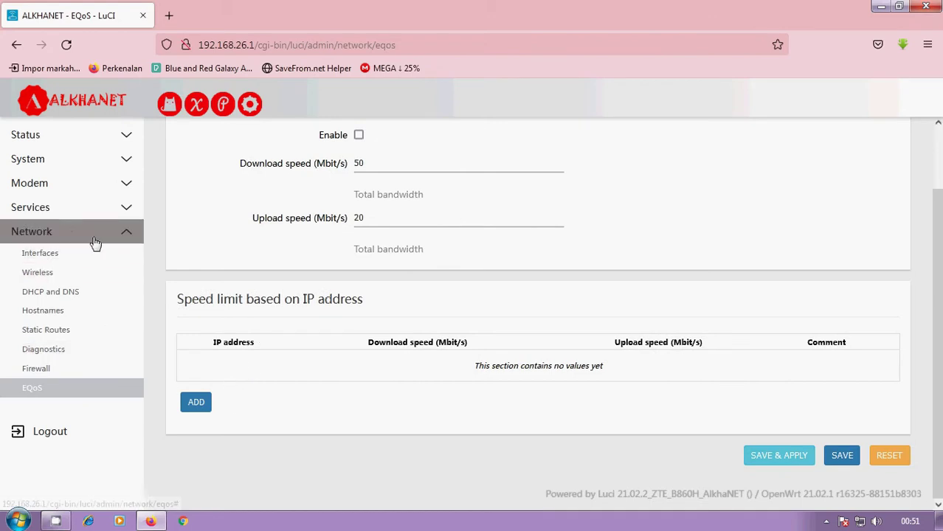
{"action": "left_click", "coordinate": [142, 211]}
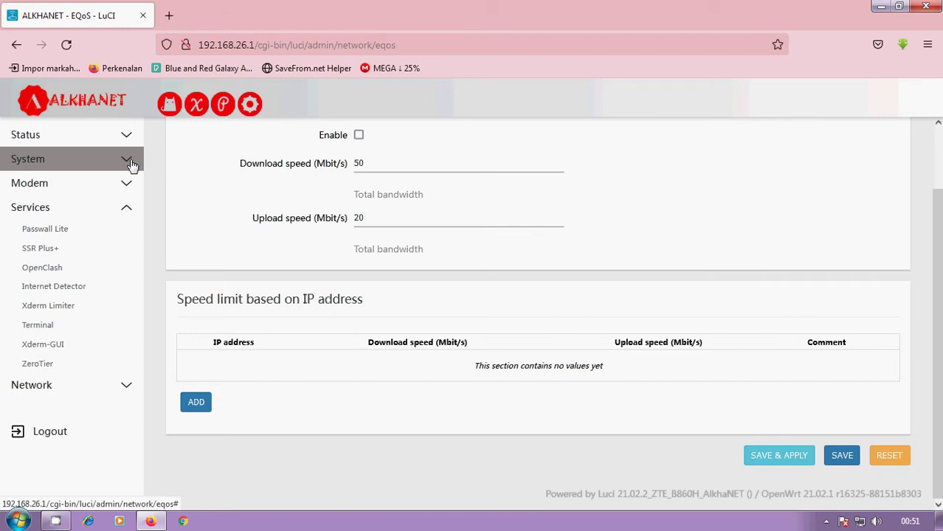
{"action": "left_click", "coordinate": [114, 249]}
{"action": "scroll", "coordinate": [399, 263], "scroll_direction": "down", "scroll_amount": 2}
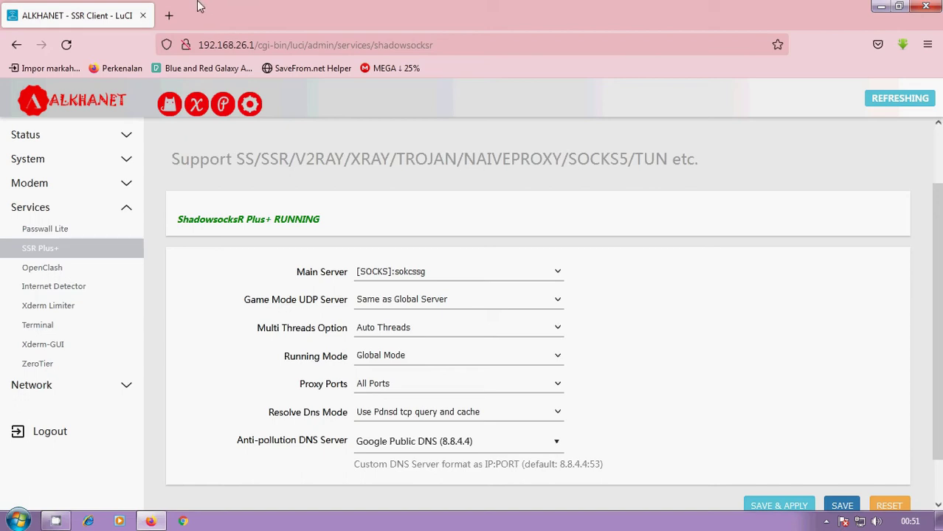
{"action": "left_click", "coordinate": [169, 16]}
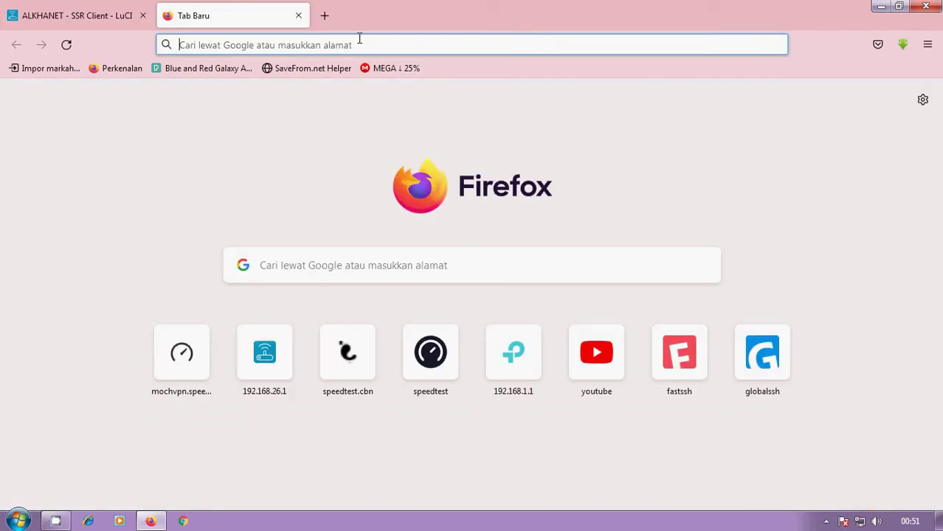
Step: Load socks5.woiden.id in a new tab and view its Indonesia and Singapore servers
{"action": "type", "text": "socks"}
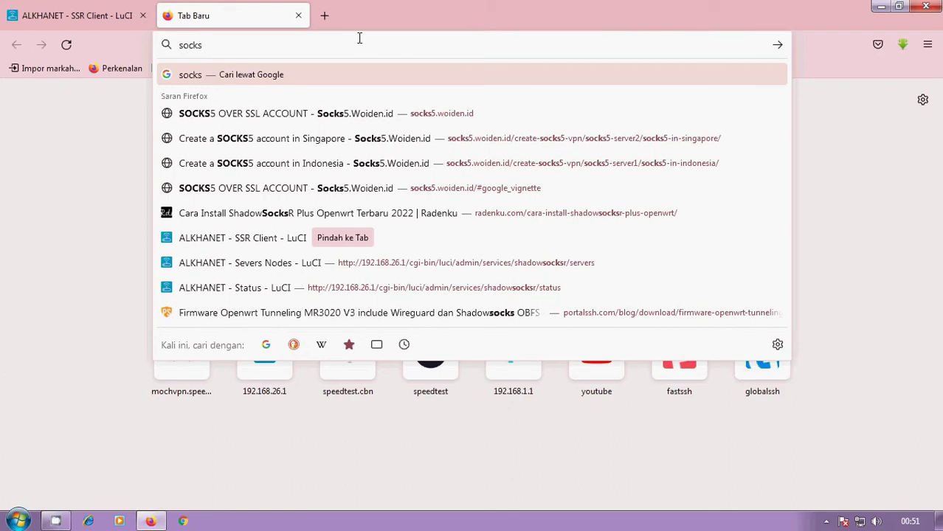
{"action": "key", "text": "Down"}
{"action": "key", "text": "Return"}
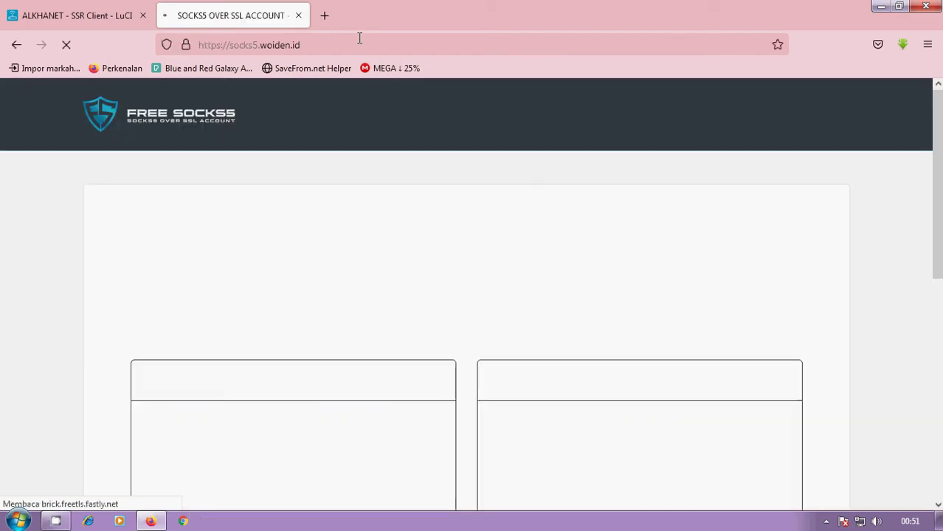
{"action": "scroll", "coordinate": [343, 194], "scroll_direction": "down", "scroll_amount": 10}
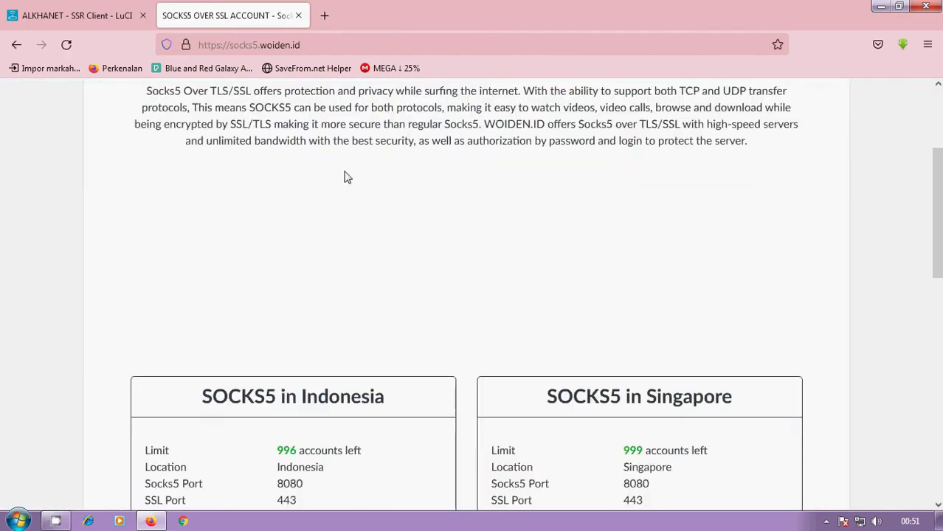
Step: Choose the Indonesia SOCKS5 server and fill in an account username and password
{"action": "left_click", "coordinate": [325, 215]}
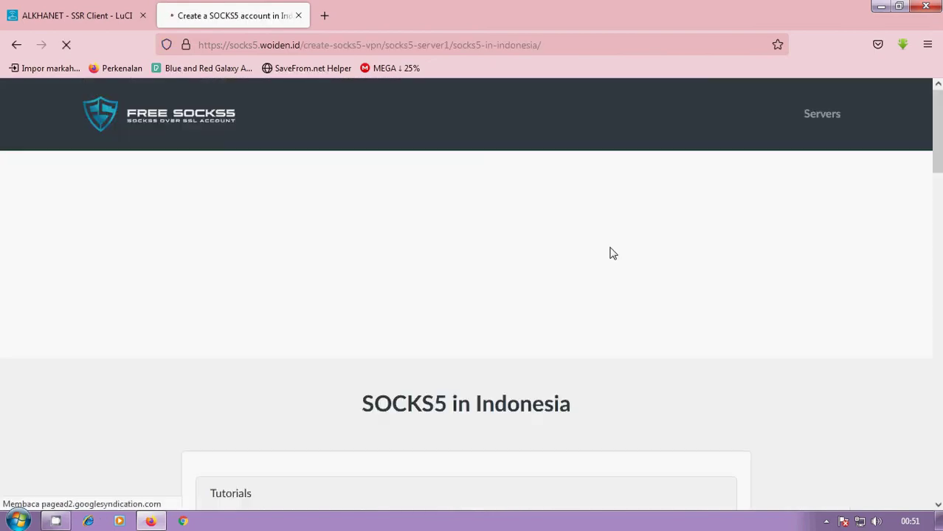
{"action": "scroll", "coordinate": [449, 266], "scroll_direction": "down", "scroll_amount": 9}
{"action": "scroll", "coordinate": [478, 292], "scroll_direction": "down", "scroll_amount": 4}
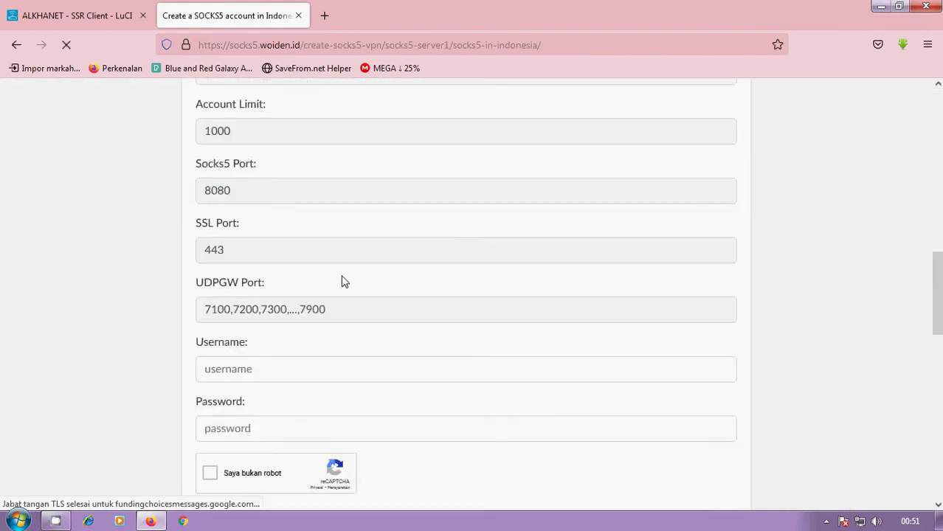
{"action": "scroll", "coordinate": [333, 285], "scroll_direction": "up", "scroll_amount": 5}
{"action": "scroll", "coordinate": [301, 236], "scroll_direction": "down", "scroll_amount": 3}
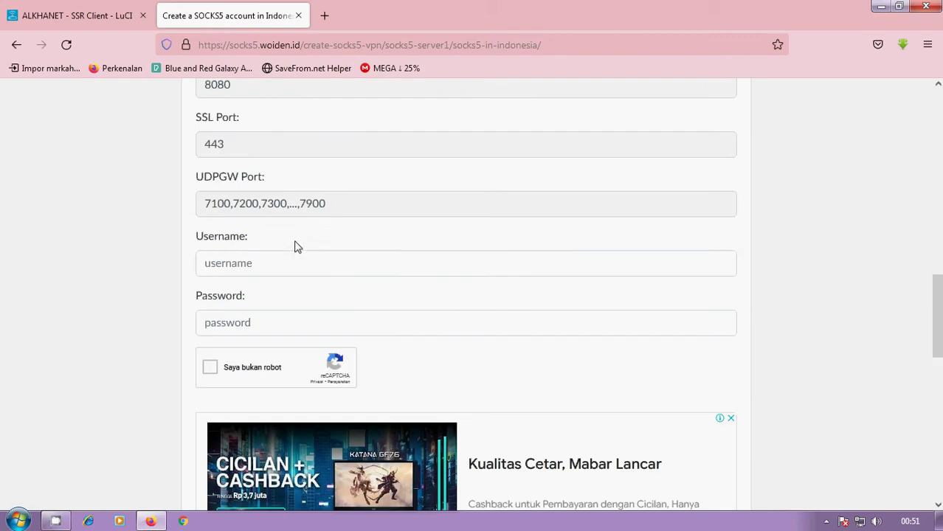
{"action": "left_click", "coordinate": [298, 266]}
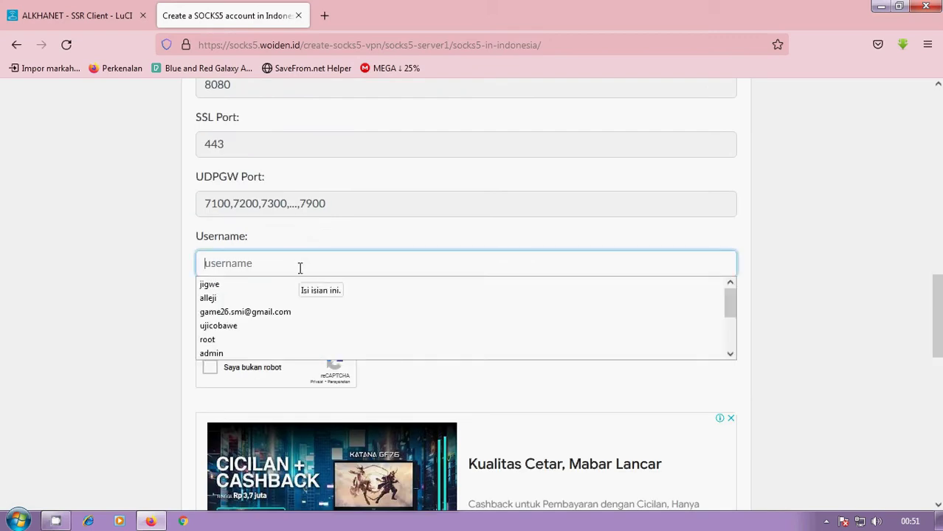
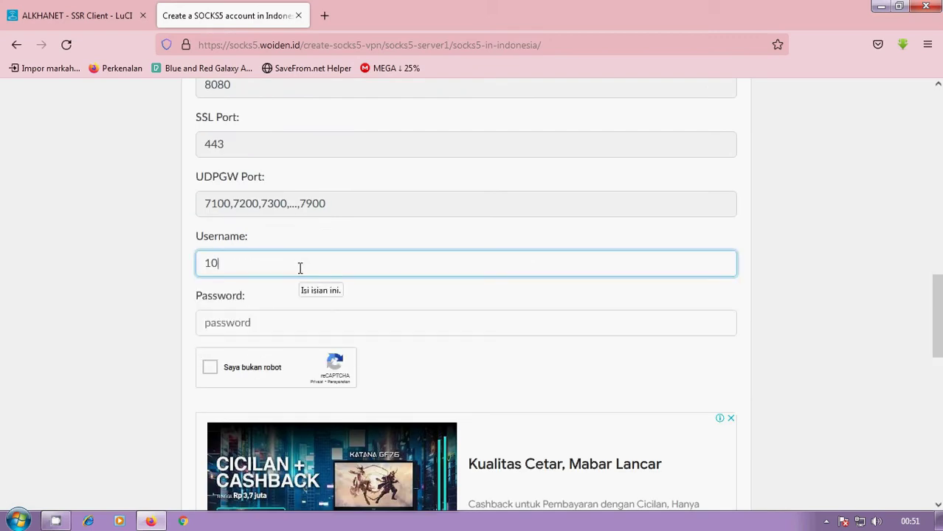
{"action": "left_click", "coordinate": [274, 316]}
{"action": "type", "text": "1"}
Step: Solve the reCAPTCHA by marking the palm tree images
{"action": "scroll", "coordinate": [219, 320], "scroll_direction": "down", "scroll_amount": 2}
{"action": "left_click", "coordinate": [214, 300]}
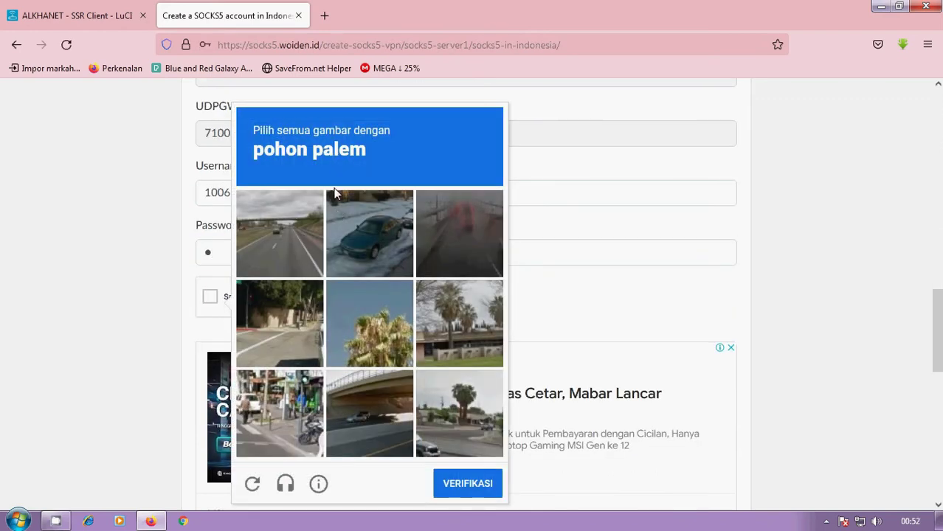
{"action": "left_click", "coordinate": [435, 318]}
{"action": "left_click", "coordinate": [375, 340]}
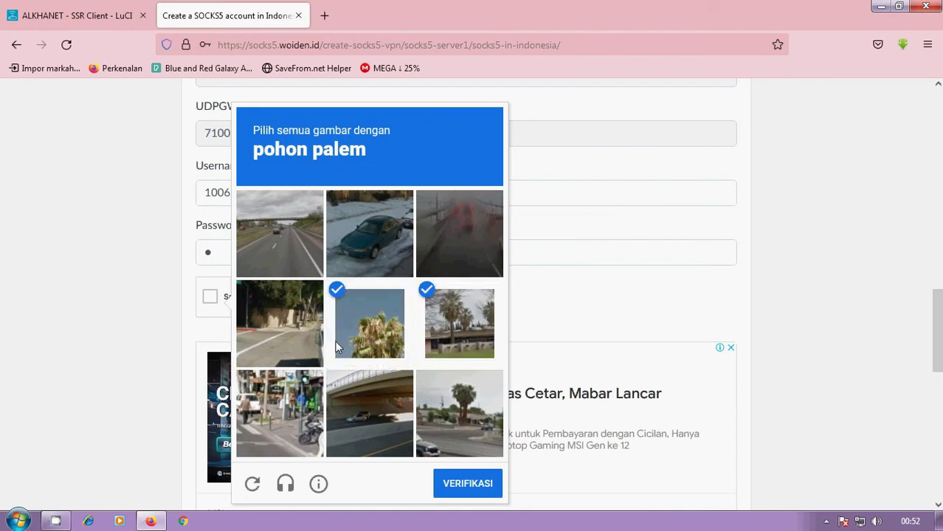
{"action": "left_click", "coordinate": [449, 399]}
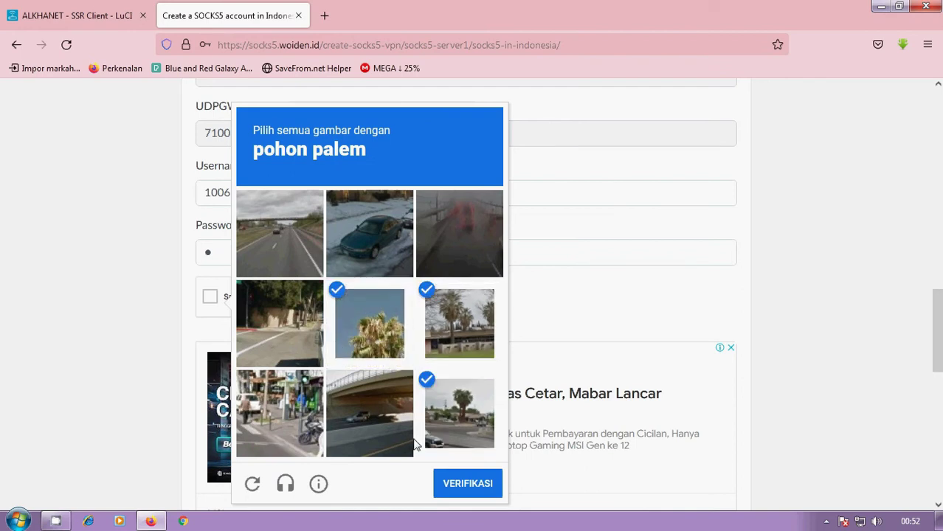
{"action": "left_click", "coordinate": [442, 483]}
Step: Create the account (host id-socks5.woiden.net, valid until 10-June-2022) and return to the router tab
{"action": "scroll", "coordinate": [303, 296], "scroll_direction": "down", "scroll_amount": 4}
{"action": "left_click", "coordinate": [237, 284]}
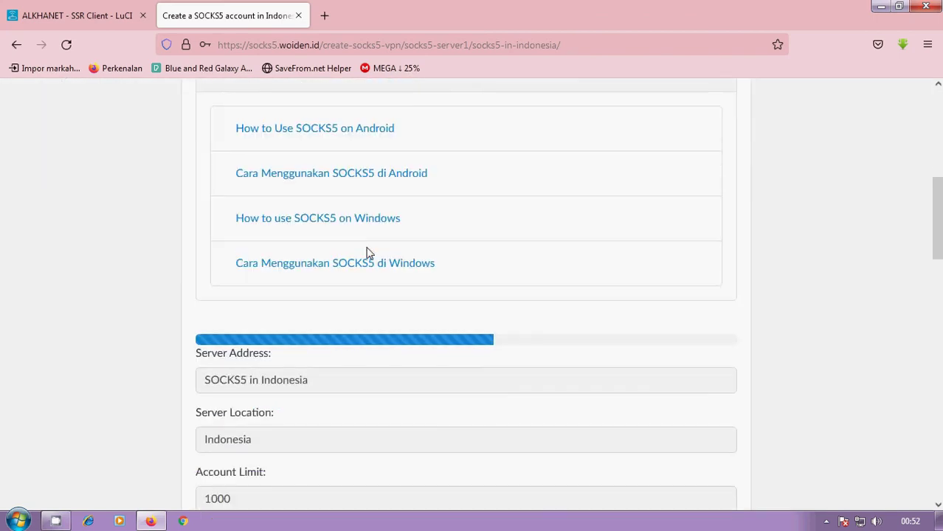
{"action": "scroll", "coordinate": [368, 253], "scroll_direction": "down", "scroll_amount": 3}
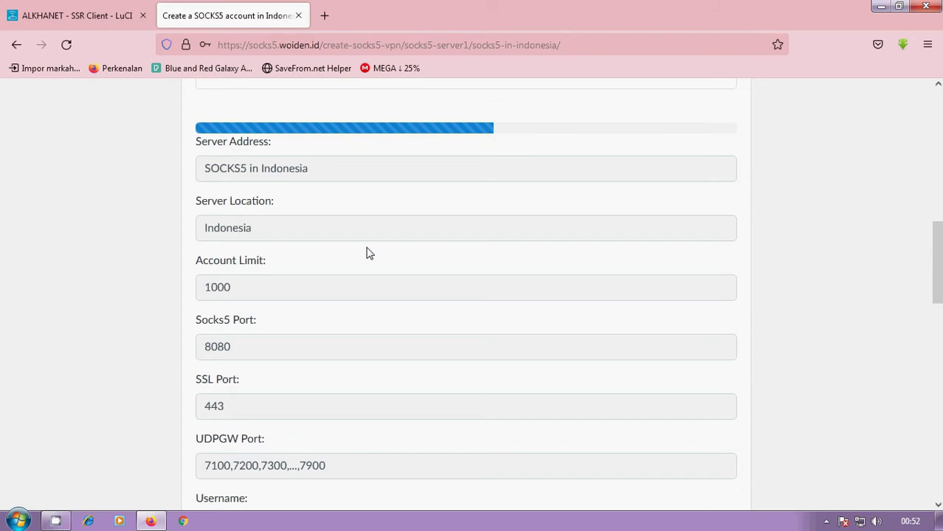
{"action": "scroll", "coordinate": [347, 219], "scroll_direction": "up", "scroll_amount": 1}
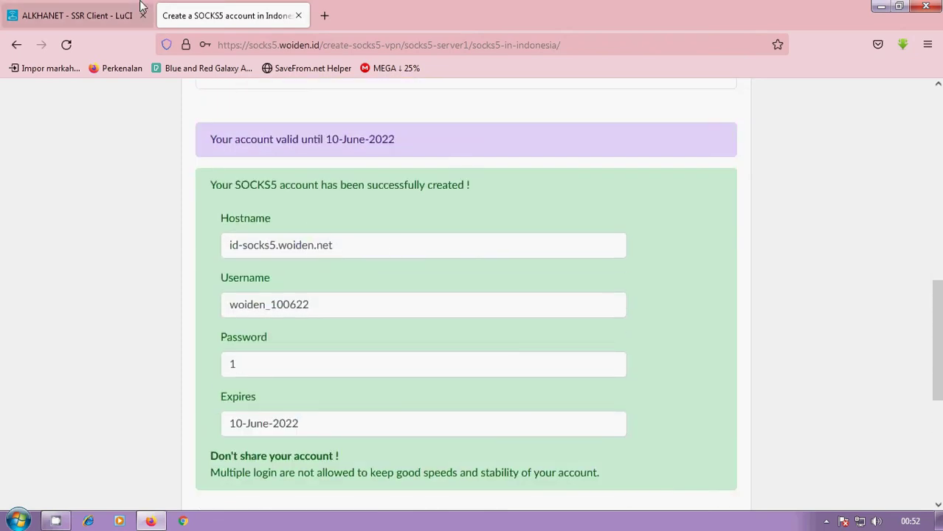
{"action": "left_click", "coordinate": [112, 16]}
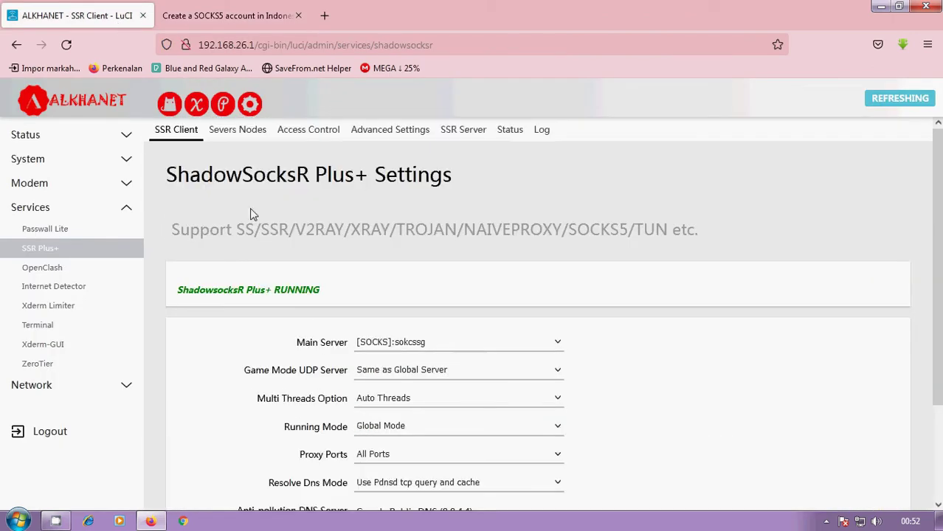
Step: Add a new server node from the Servers Nodes list
{"action": "left_click", "coordinate": [247, 130]}
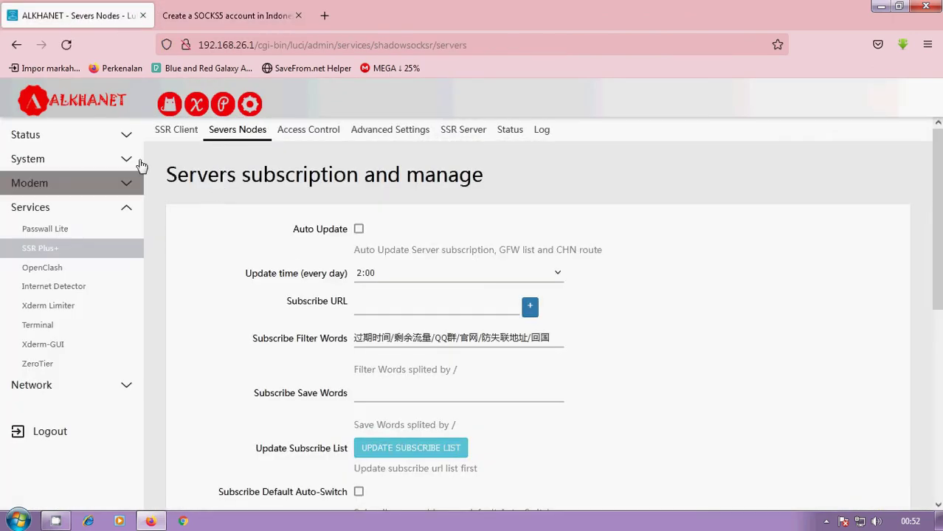
{"action": "scroll", "coordinate": [300, 221], "scroll_direction": "down", "scroll_amount": 3}
{"action": "scroll", "coordinate": [269, 232], "scroll_direction": "down", "scroll_amount": 3}
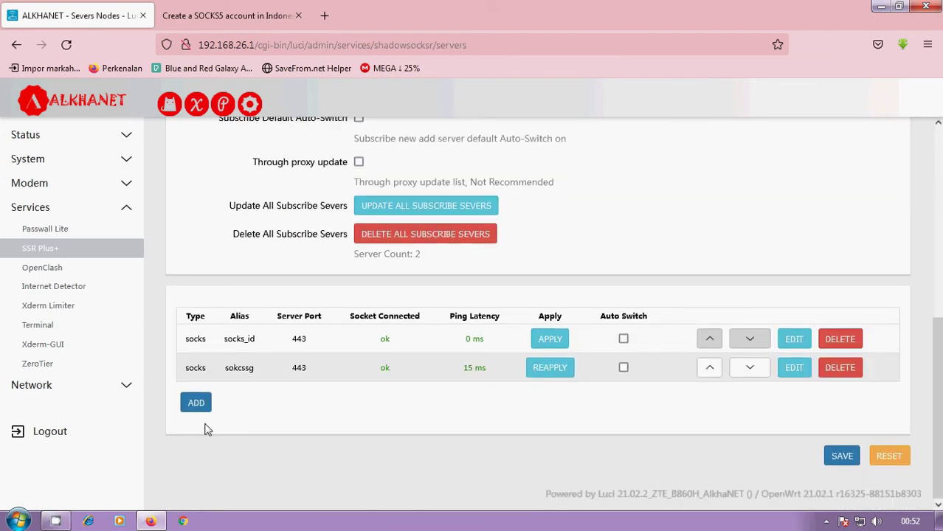
{"action": "left_click", "coordinate": [194, 404]}
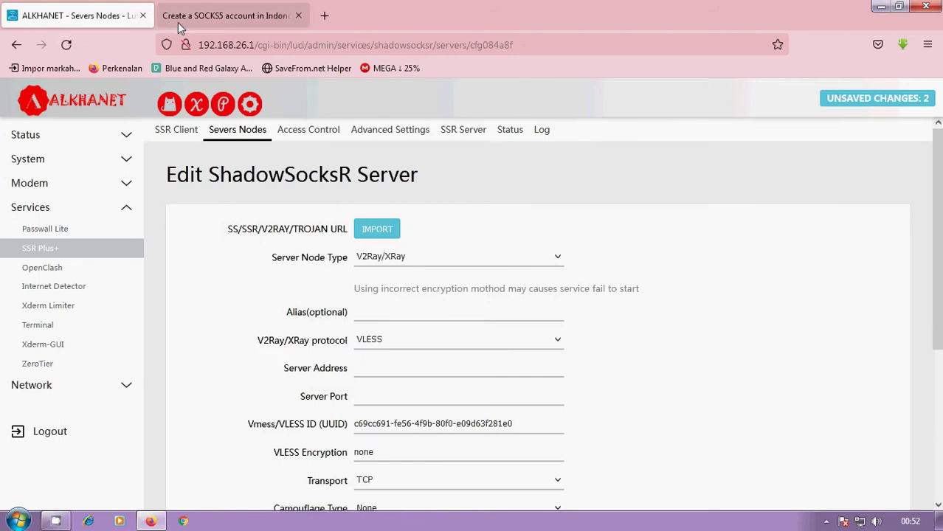
Step: Copy the hostname id-socks5.woiden.net from the account page back to the node form
{"action": "left_click", "coordinate": [177, 22]}
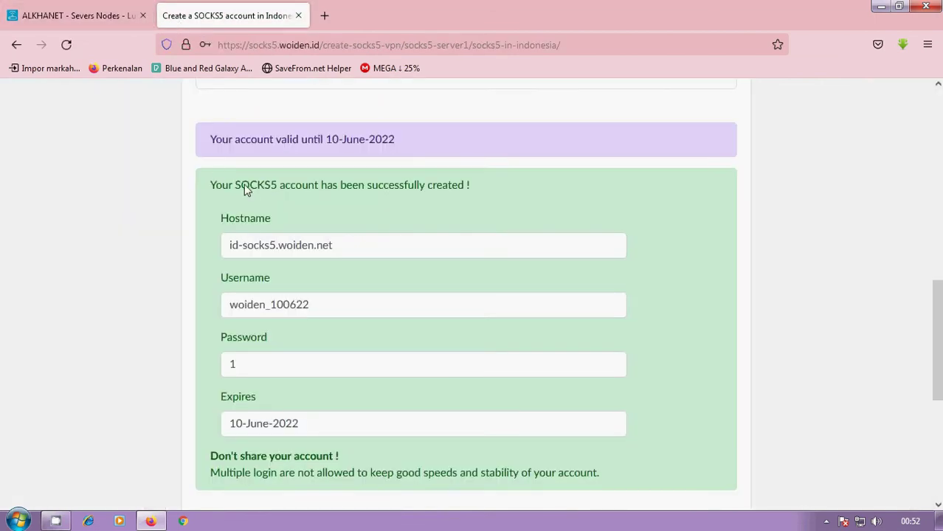
{"action": "left_click_drag", "start_coordinate": [336, 246], "coordinate": [200, 247]}
{"action": "key", "text": "ctrl+c"}
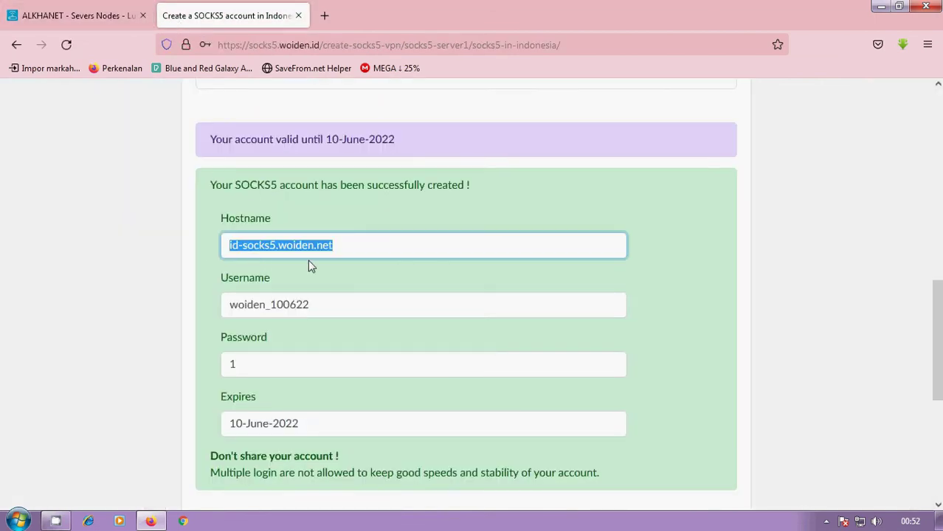
{"action": "left_click", "coordinate": [74, 15]}
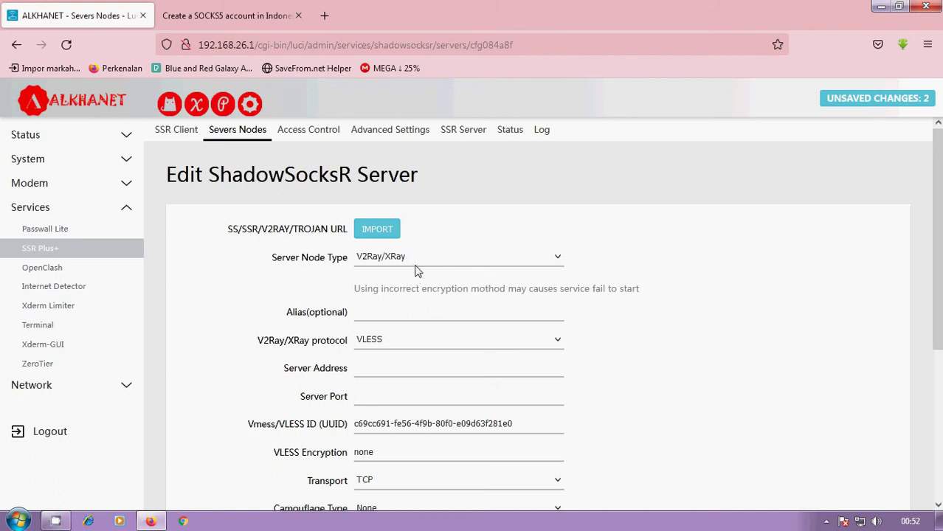
Step: Set alias socksid_1006, Socks protocol, server id-socks5.woiden.net and port 443 on the node
{"action": "scroll", "coordinate": [393, 266], "scroll_direction": "down", "scroll_amount": 2}
{"action": "left_click", "coordinate": [380, 242]}
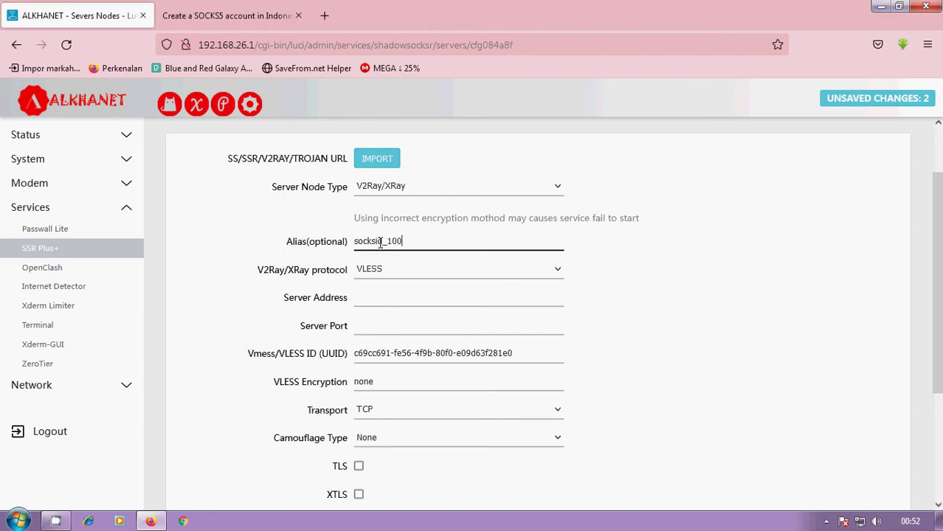
{"action": "left_click", "coordinate": [379, 270]}
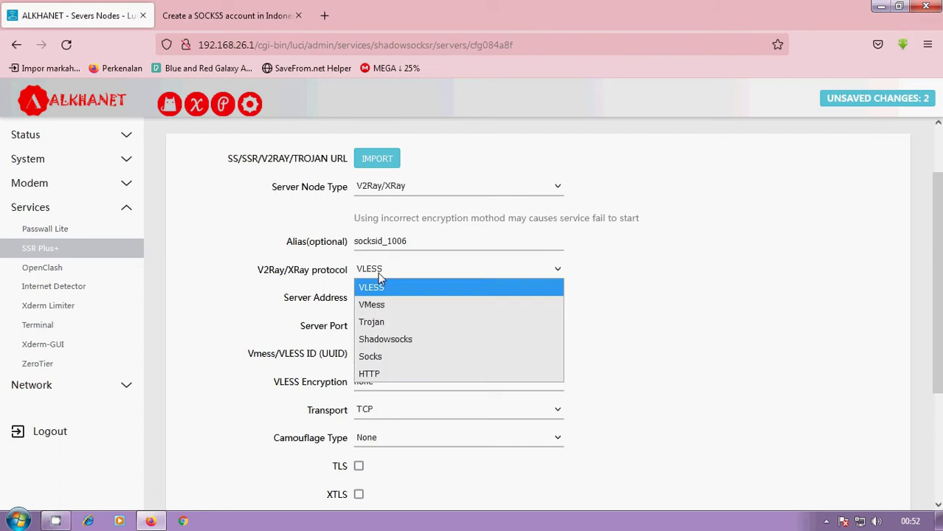
{"action": "left_click", "coordinate": [388, 357]}
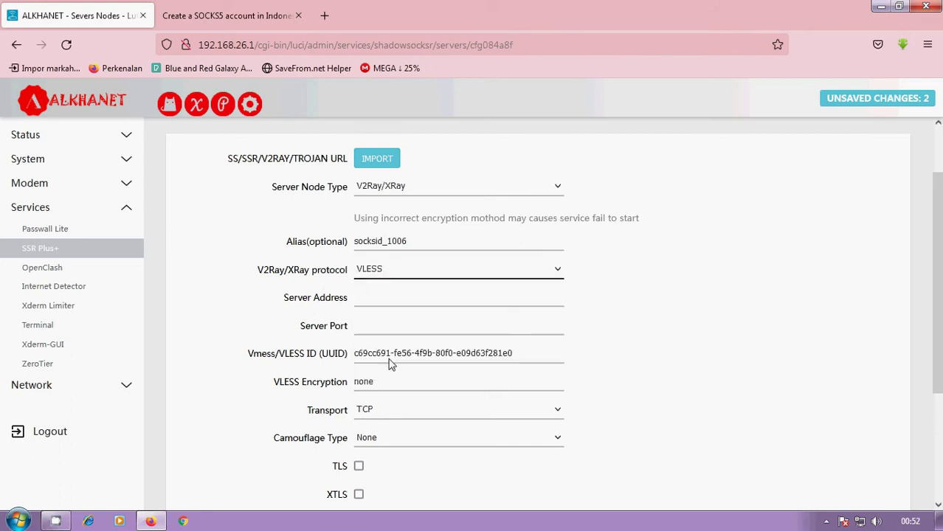
{"action": "left_click", "coordinate": [378, 183]}
{"action": "key", "text": "ctrl+v"}
{"action": "left_click", "coordinate": [395, 215]}
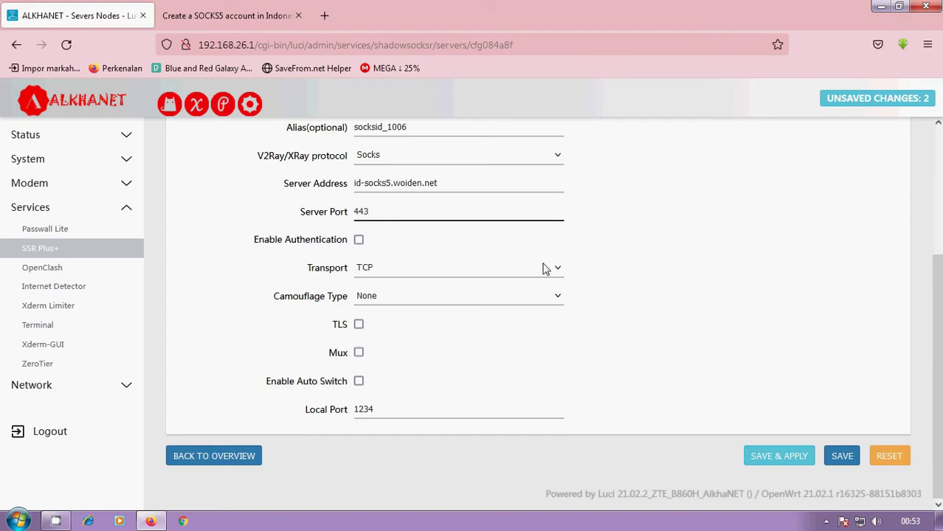
Step: Enable authentication and paste the SOCKS5 account username into the node's Username field
{"action": "left_click", "coordinate": [359, 239]}
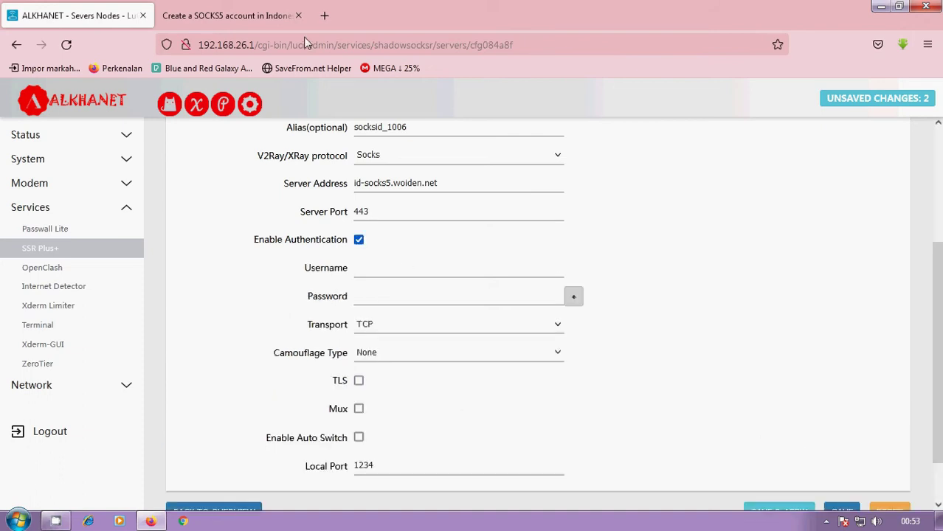
{"action": "left_click", "coordinate": [280, 16]}
{"action": "left_click", "coordinate": [346, 249]}
{"action": "left_click_drag", "start_coordinate": [334, 302], "coordinate": [211, 305]}
{"action": "key", "text": "ctrl+c"}
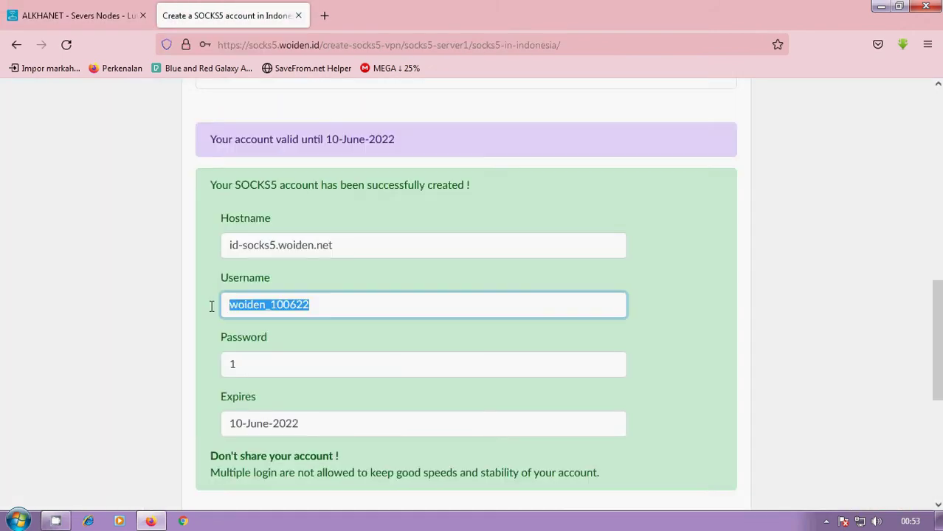
{"action": "left_click", "coordinate": [44, 22]}
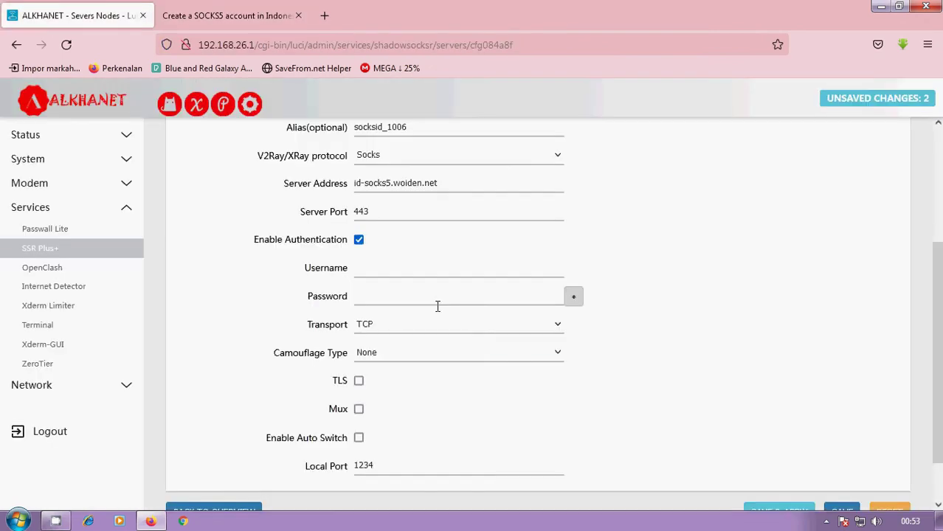
{"action": "left_click", "coordinate": [389, 264]}
{"action": "key", "text": "ctrl+v"}
Step: Enter the account password in the node's Password field and enable TLS
{"action": "left_click", "coordinate": [354, 296]}
{"action": "left_click", "coordinate": [238, 35]}
{"action": "left_click", "coordinate": [225, 16]}
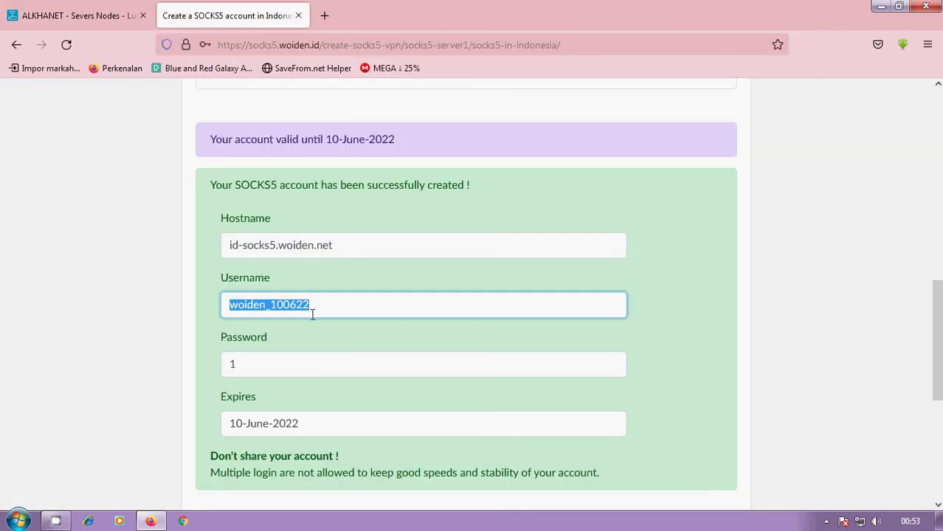
{"action": "left_click", "coordinate": [44, 15]}
{"action": "left_click", "coordinate": [394, 297]}
{"action": "type", "text": "1"}
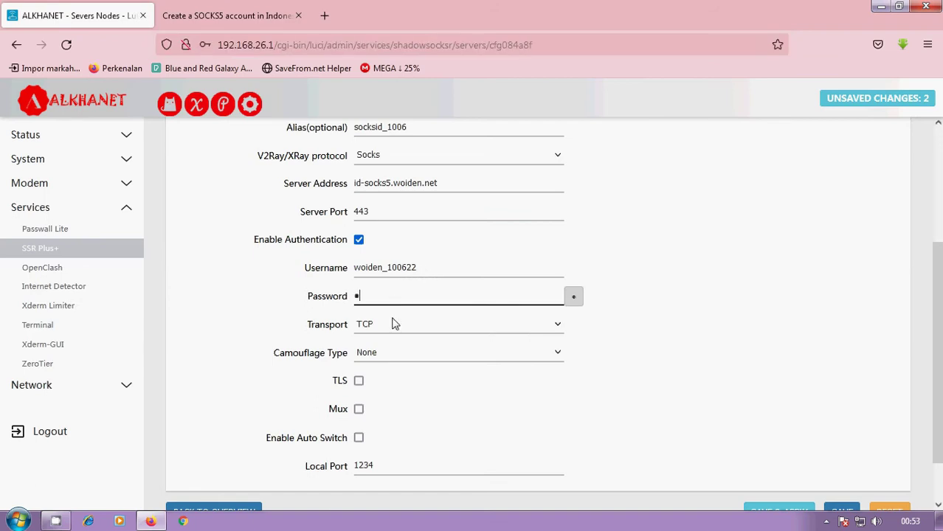
{"action": "scroll", "coordinate": [360, 258], "scroll_direction": "down", "scroll_amount": 1}
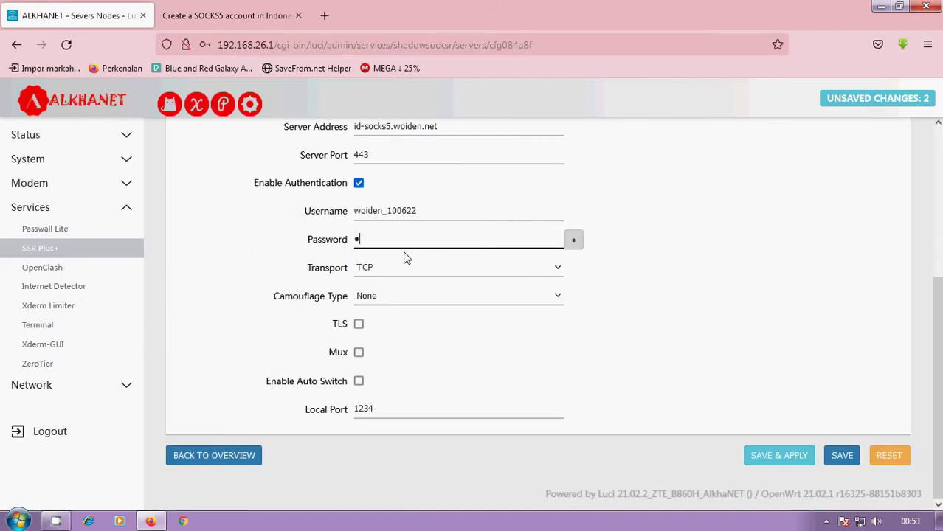
{"action": "left_click", "coordinate": [359, 324]}
Step: Set TLS host m.google.com, enable allowInsecure, and save and apply the node
{"action": "scroll", "coordinate": [426, 279], "scroll_direction": "down", "scroll_amount": 3}
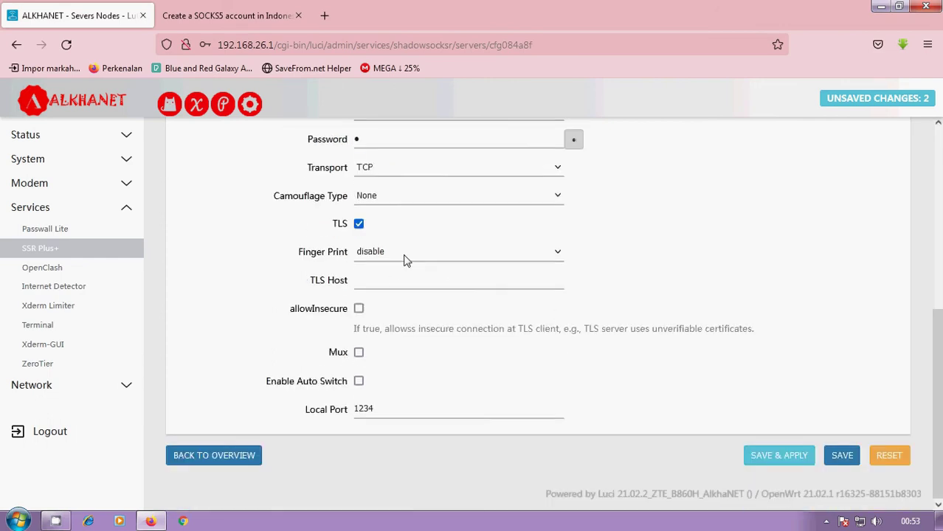
{"action": "left_click", "coordinate": [383, 282]}
{"action": "type", "text": ".goor"}
{"action": "key", "text": "BackSpace"}
{"action": "type", "text": "gle."}
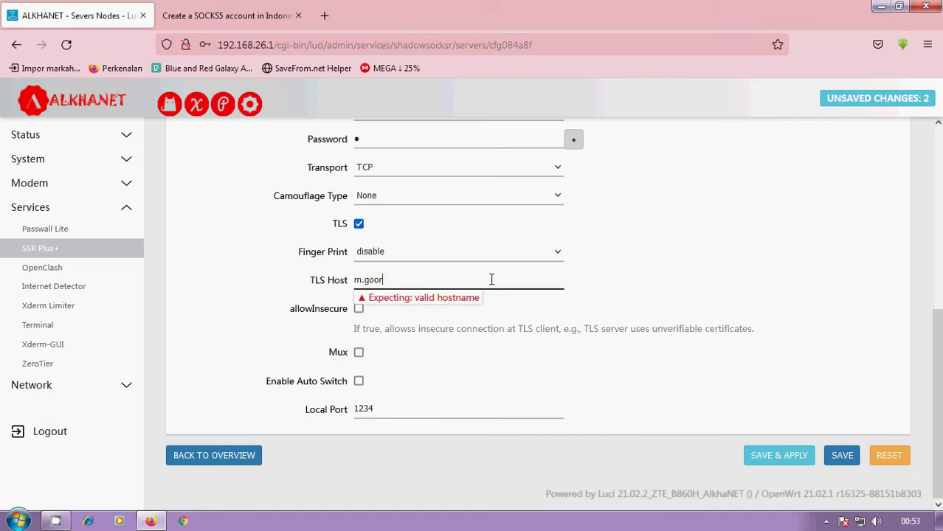
{"action": "type", "text": "com"}
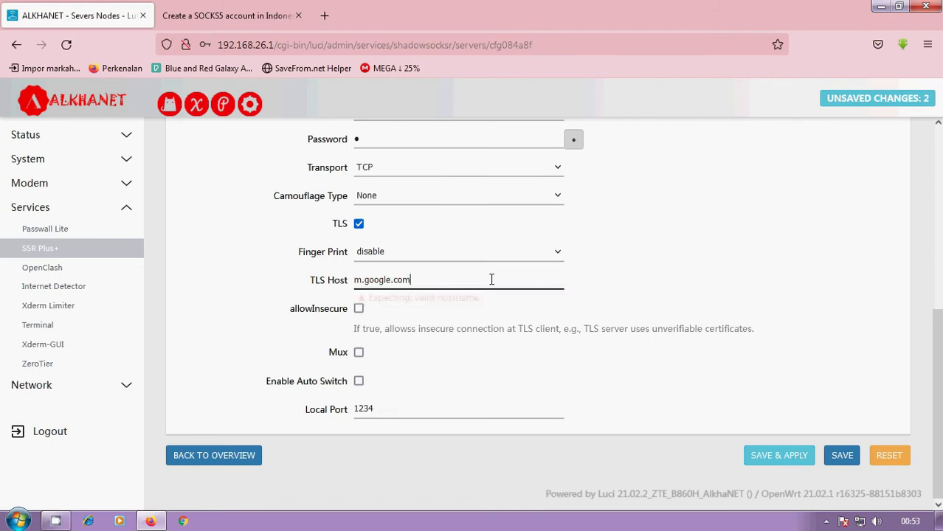
{"action": "left_click", "coordinate": [359, 308]}
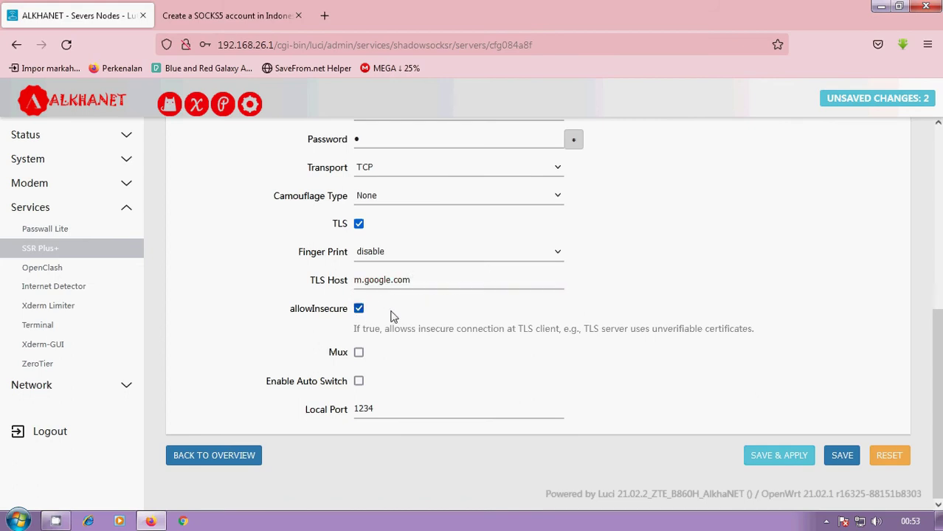
{"action": "scroll", "coordinate": [444, 294], "scroll_direction": "up", "scroll_amount": 4}
{"action": "scroll", "coordinate": [631, 332], "scroll_direction": "down", "scroll_amount": 10}
{"action": "left_click", "coordinate": [778, 453]}
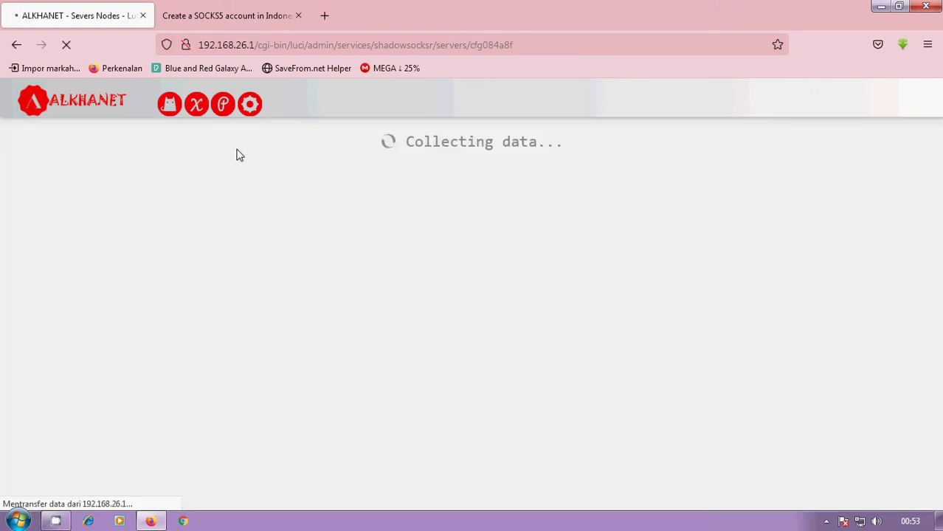
Step: Review the Servers Nodes table, where socksid_1006 connects at 47 ms
{"action": "left_click", "coordinate": [238, 136]}
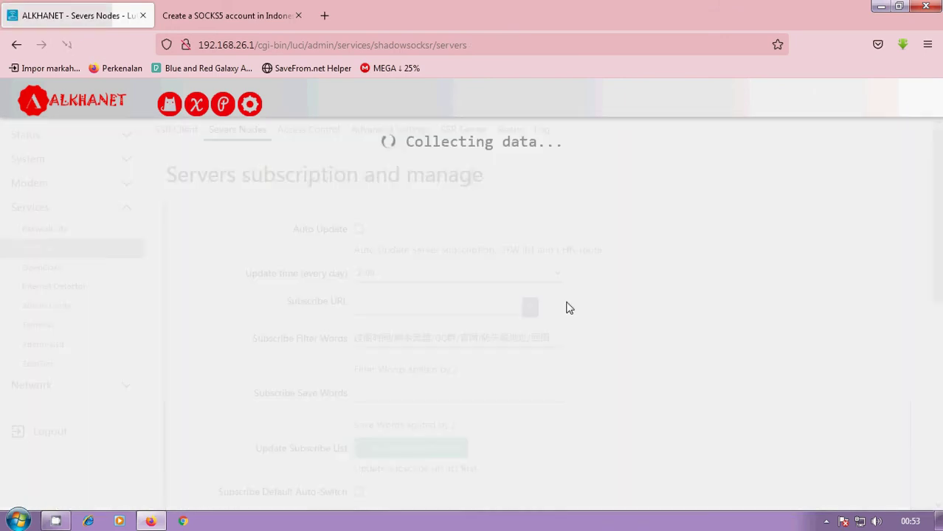
{"action": "scroll", "coordinate": [440, 306], "scroll_direction": "down", "scroll_amount": 10}
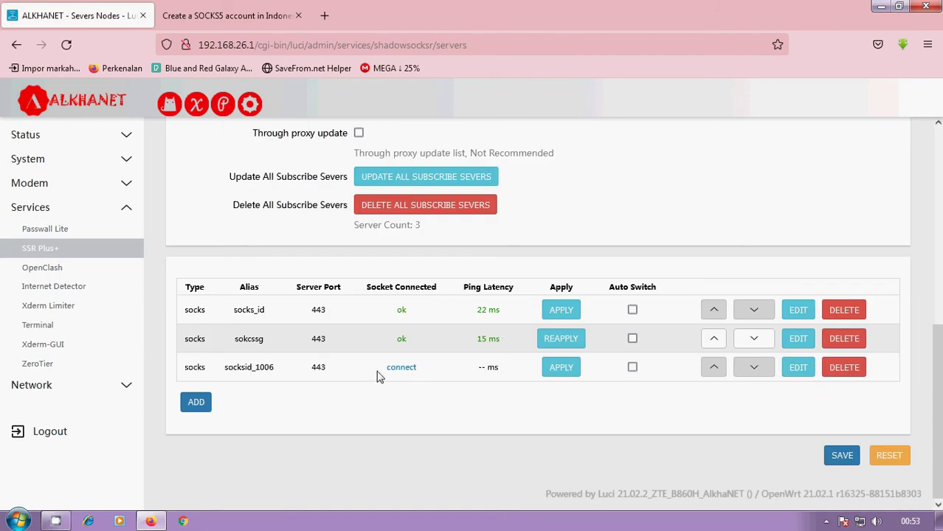
{"action": "scroll", "coordinate": [434, 357], "scroll_direction": "up", "scroll_amount": 3}
{"action": "scroll", "coordinate": [443, 369], "scroll_direction": "down", "scroll_amount": 2}
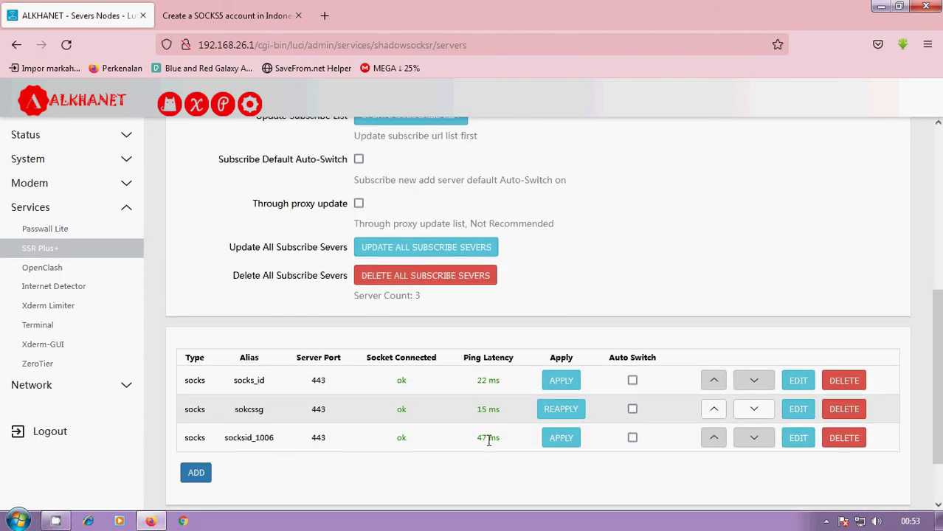
{"action": "scroll", "coordinate": [236, 238], "scroll_direction": "up", "scroll_amount": 5}
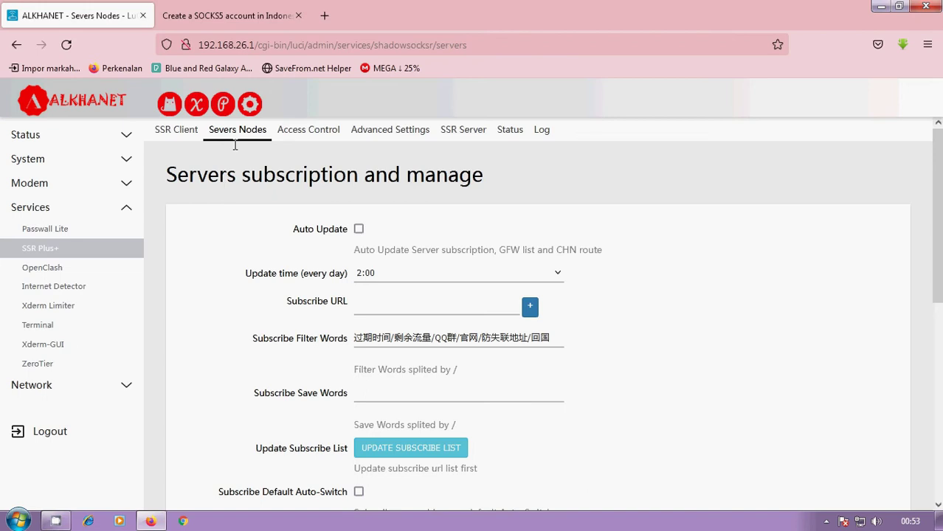
Step: Search Google for 'my ip' in a new browser tab
{"action": "left_click", "coordinate": [324, 16]}
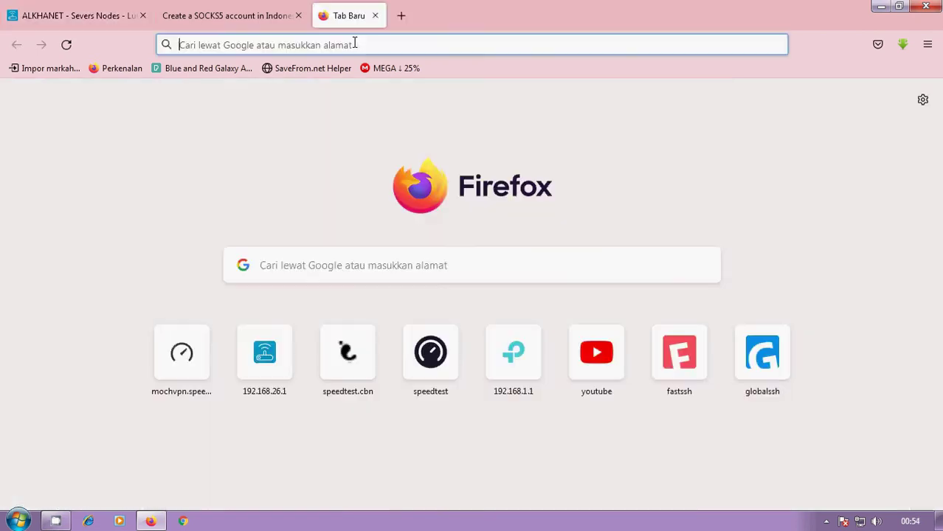
{"action": "left_click", "coordinate": [323, 258]}
{"action": "type", "text": "my io"}
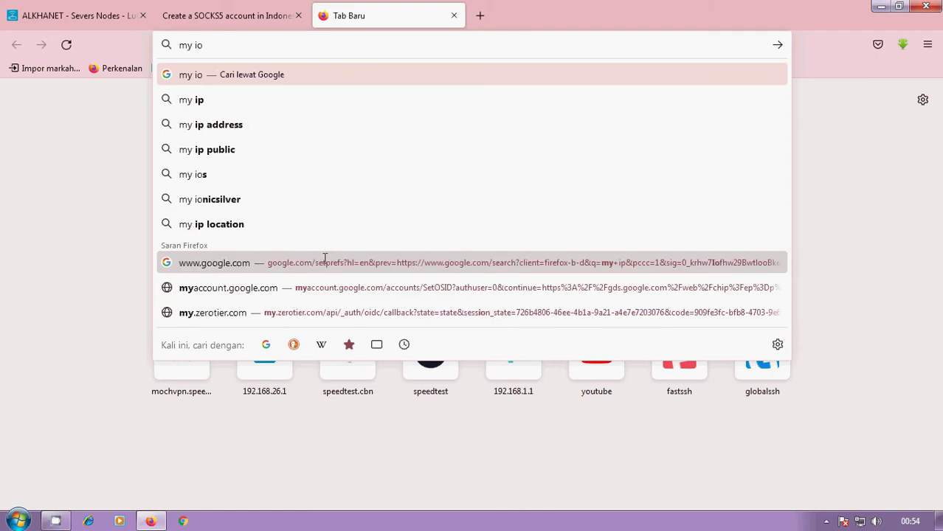
{"action": "key", "text": "Down"}
{"action": "key", "text": "Down"}
{"action": "key", "text": "Up"}
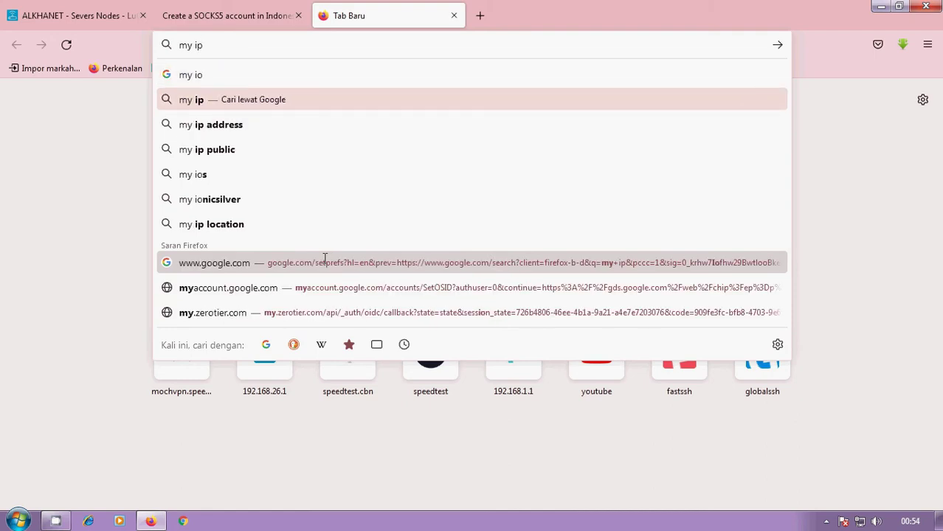
{"action": "key", "text": "Return"}
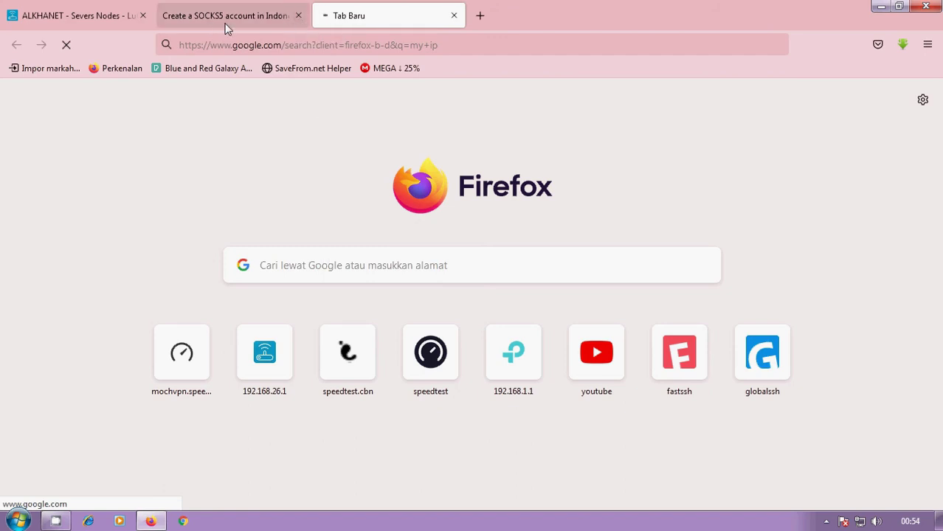
Step: Run myip in the router terminal, showing a Singapore IP from Hurricane Electric LLC
{"action": "left_click", "coordinate": [81, 16]}
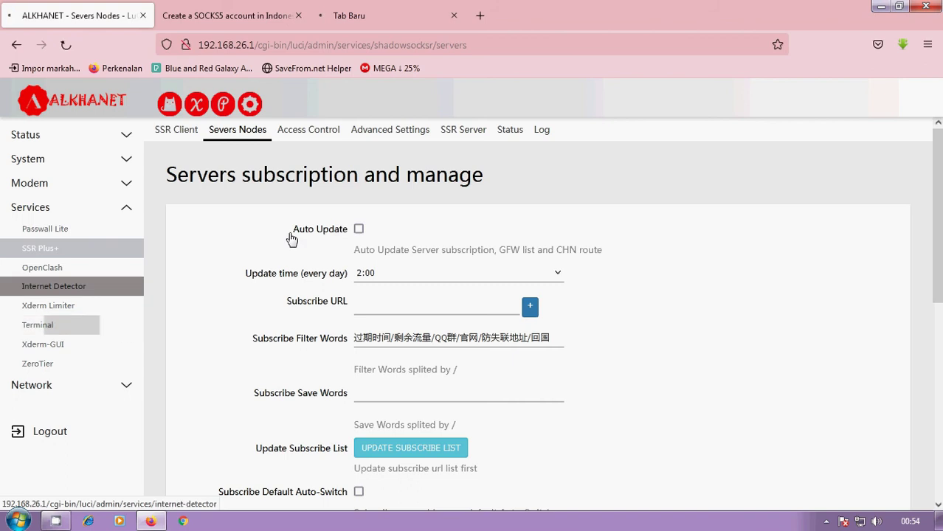
{"action": "left_click", "coordinate": [37, 324]}
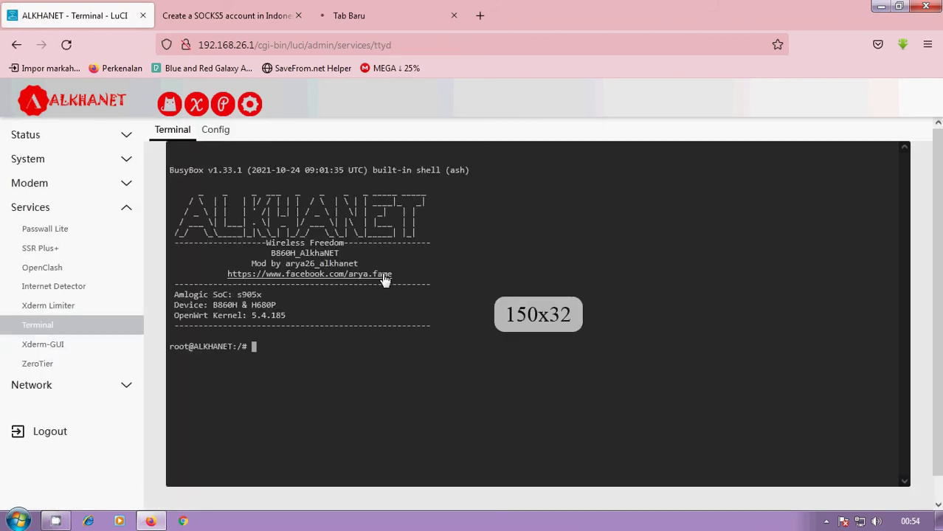
{"action": "type", "text": "myip"}
{"action": "key", "text": "Return"}
{"action": "key", "text": "Return"}
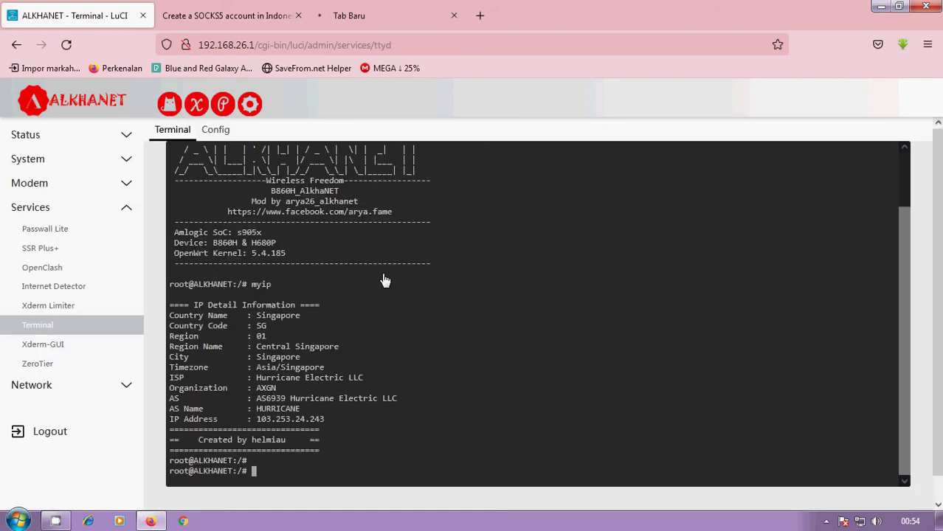
{"action": "left_click_drag", "start_coordinate": [258, 372], "coordinate": [449, 378]}
{"action": "left_click", "coordinate": [366, 367]}
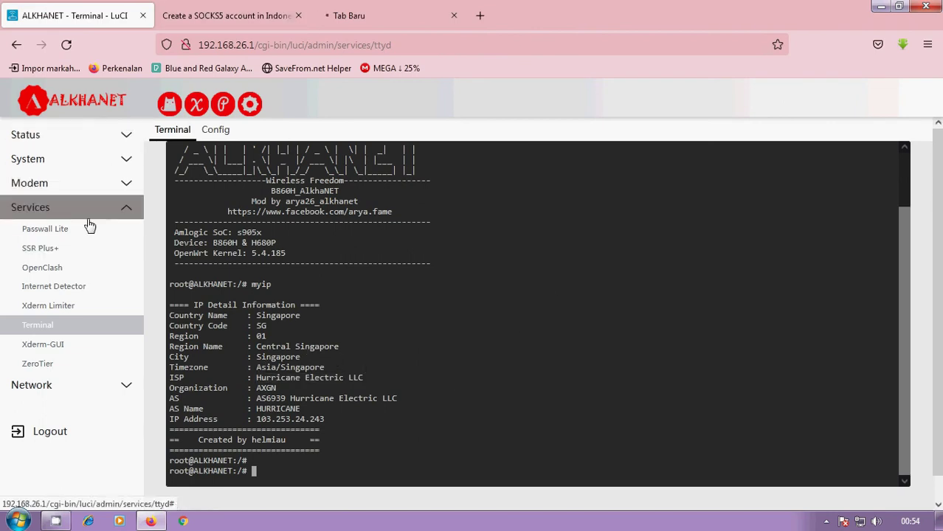
{"action": "left_click", "coordinate": [85, 251]}
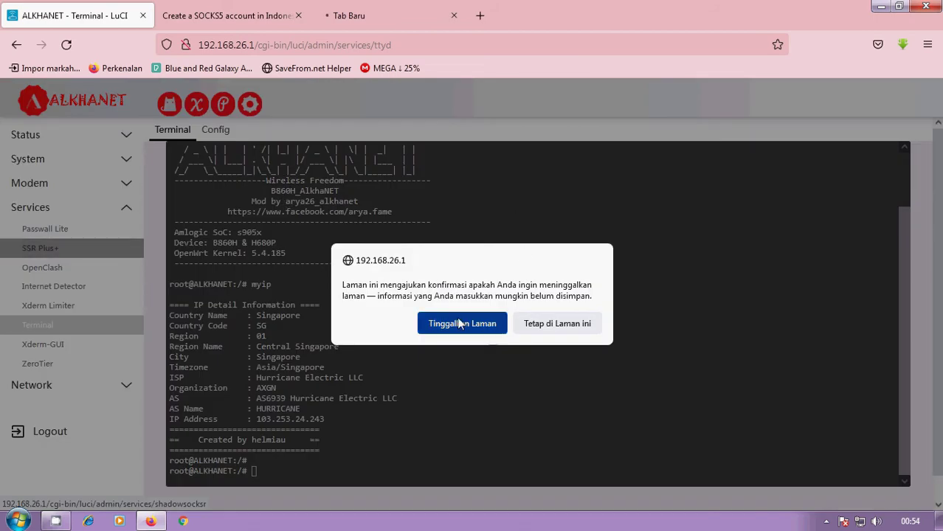
Step: Set [SOCKS]:socks_id as the SSR Client main server and save and apply
{"action": "left_click", "coordinate": [459, 323]}
{"action": "left_click", "coordinate": [383, 225]}
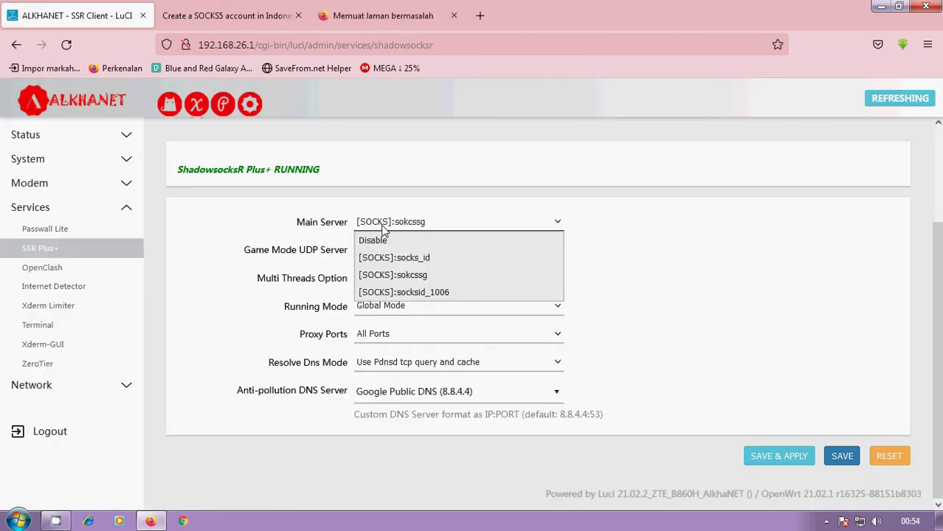
{"action": "left_click", "coordinate": [391, 257]}
{"action": "left_click", "coordinate": [778, 456]}
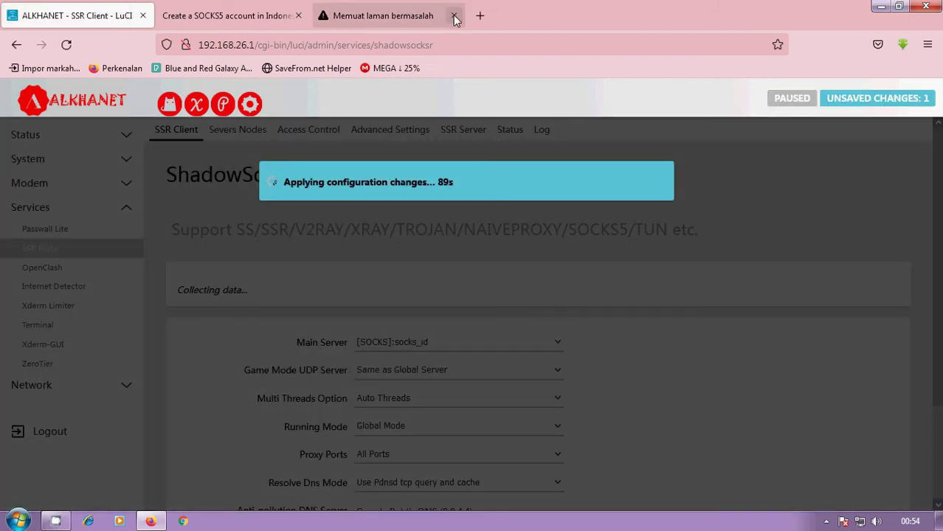
{"action": "left_click", "coordinate": [452, 16]}
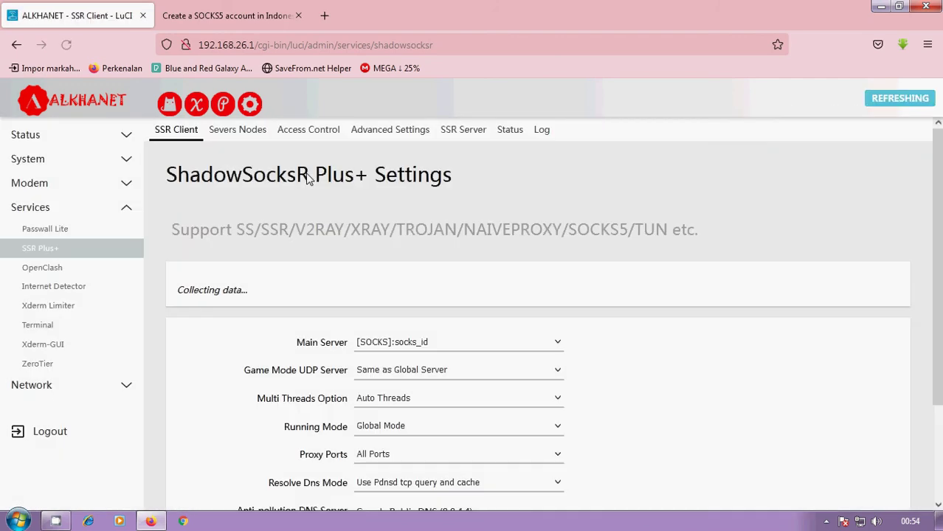
Step: On the SSR Plus+ Status page, reset the pdnsd cache and check Google and Baidu connectivity
{"action": "left_click", "coordinate": [513, 132]}
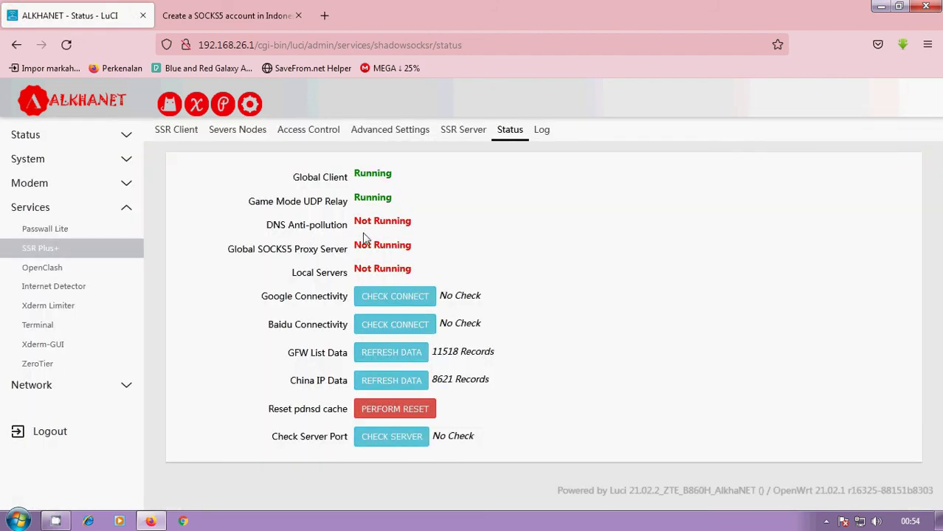
{"action": "left_click_drag", "start_coordinate": [354, 221], "coordinate": [408, 219]}
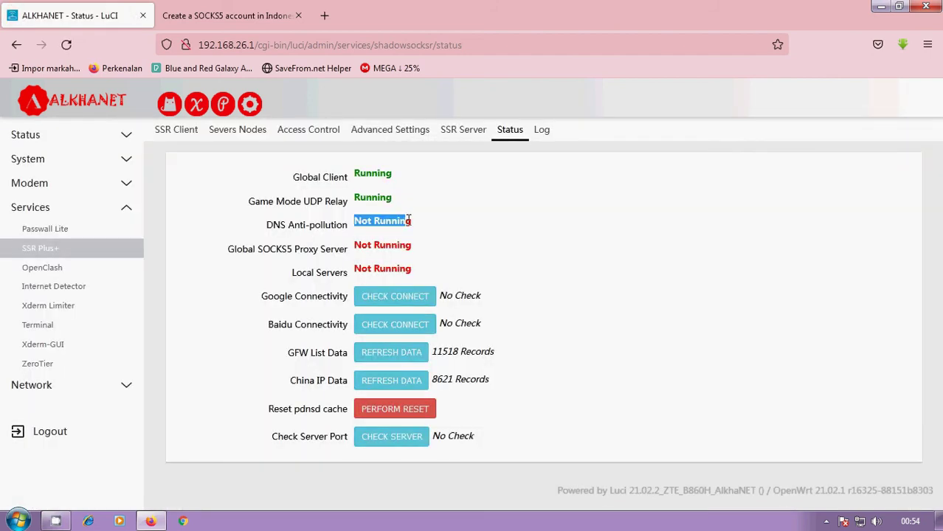
{"action": "left_click", "coordinate": [507, 132]}
{"action": "left_click", "coordinate": [409, 421]}
{"action": "left_click", "coordinate": [415, 295]}
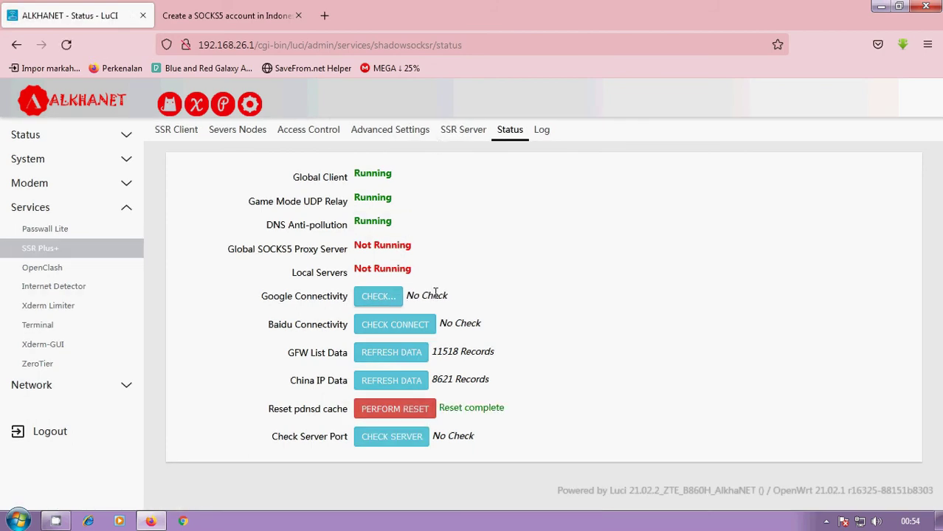
{"action": "left_click", "coordinate": [394, 325]}
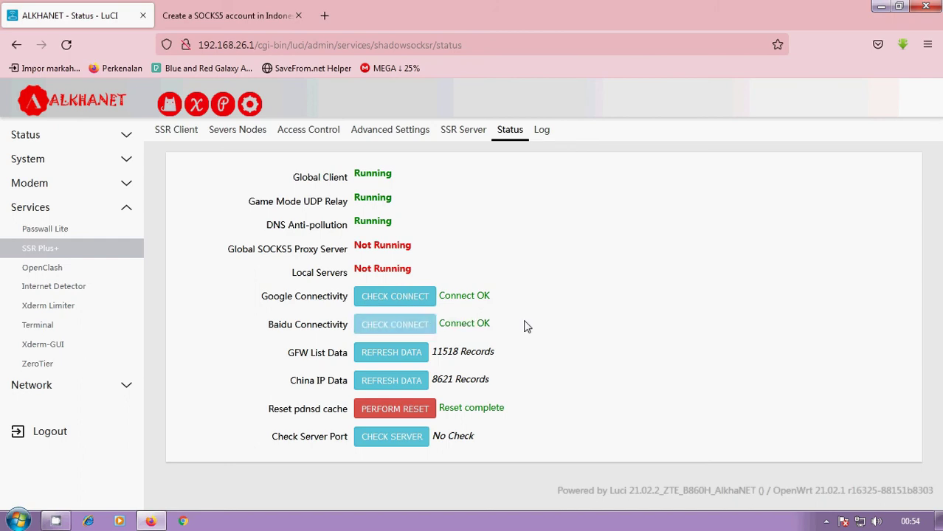
{"action": "left_click", "coordinate": [41, 324]}
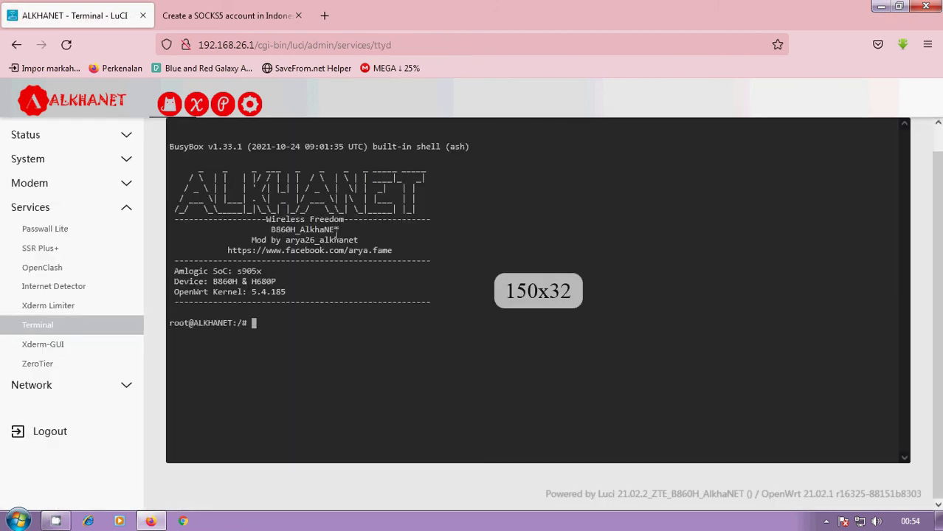
Step: Rerun myip, showing South Tangerang, Indonesia, and copy the ISP name CV ATHA MEDIA PRIMA
{"action": "type", "text": "myip"}
{"action": "key", "text": "Return"}
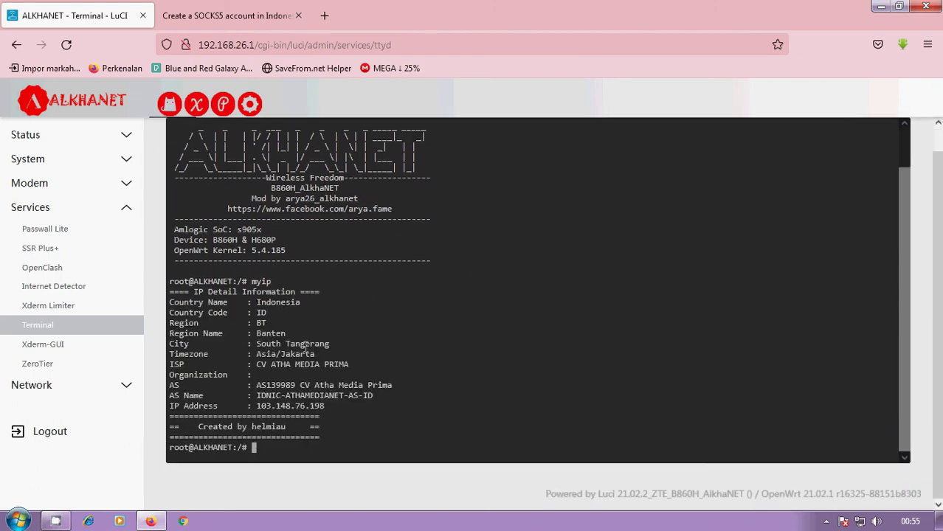
{"action": "left_click_drag", "start_coordinate": [256, 364], "coordinate": [353, 364]}
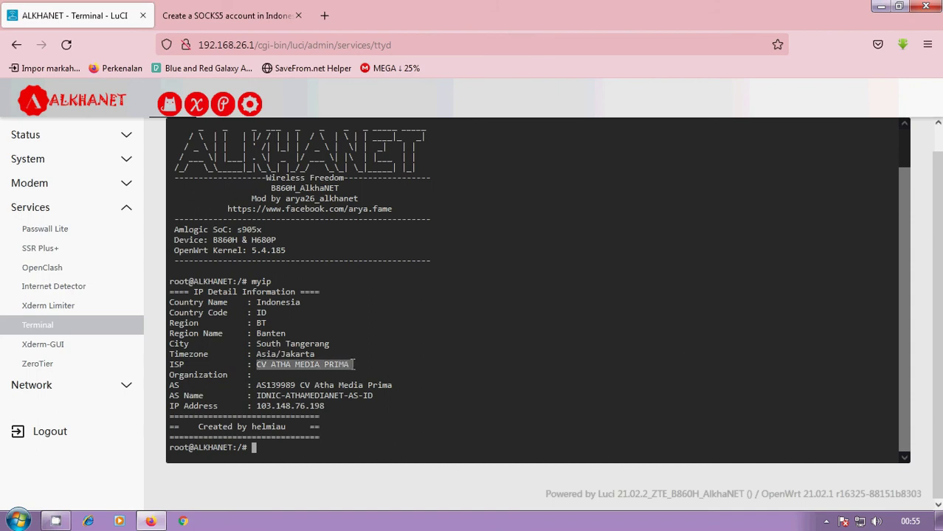
{"action": "left_click", "coordinate": [324, 15]}
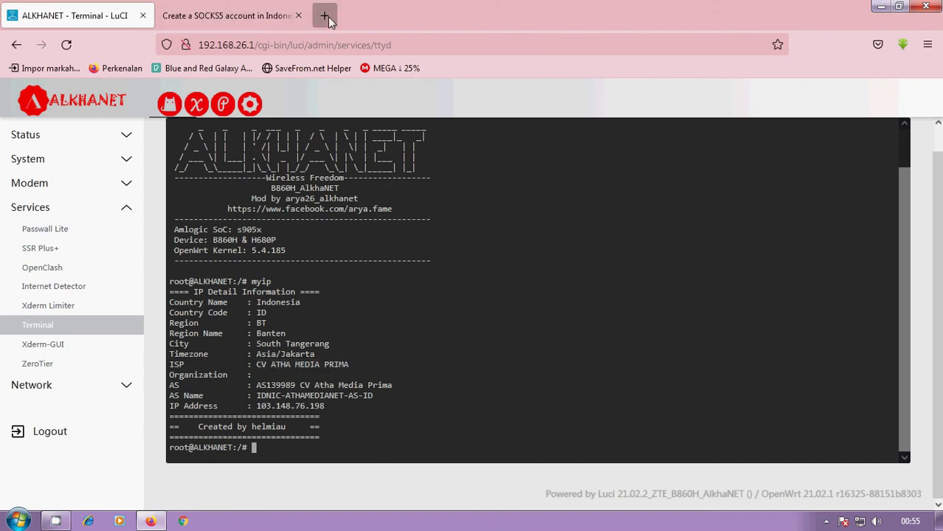
Step: Run the mochvpn Speedtest Custom test: 19 ms ping, 86.6 Mbps download, 56.3 Mbps upload
{"action": "left_click", "coordinate": [198, 371]}
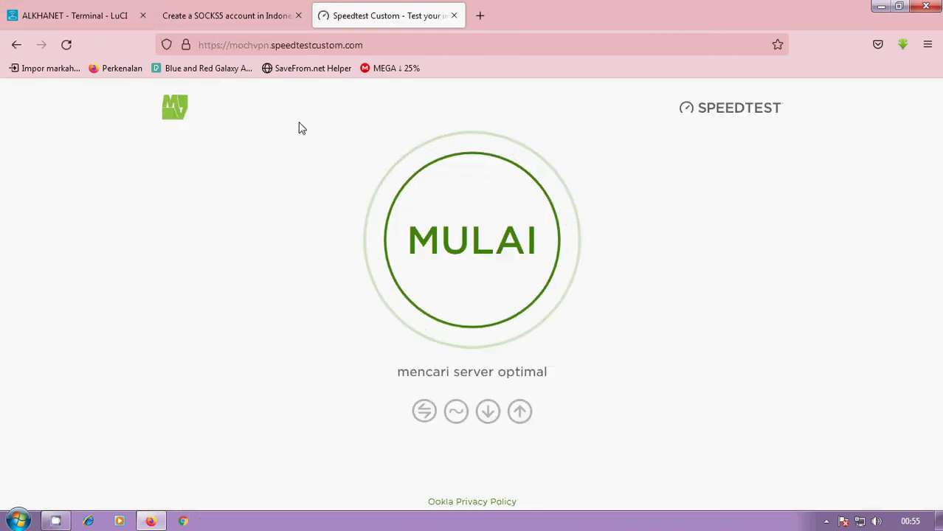
{"action": "left_click", "coordinate": [497, 250]}
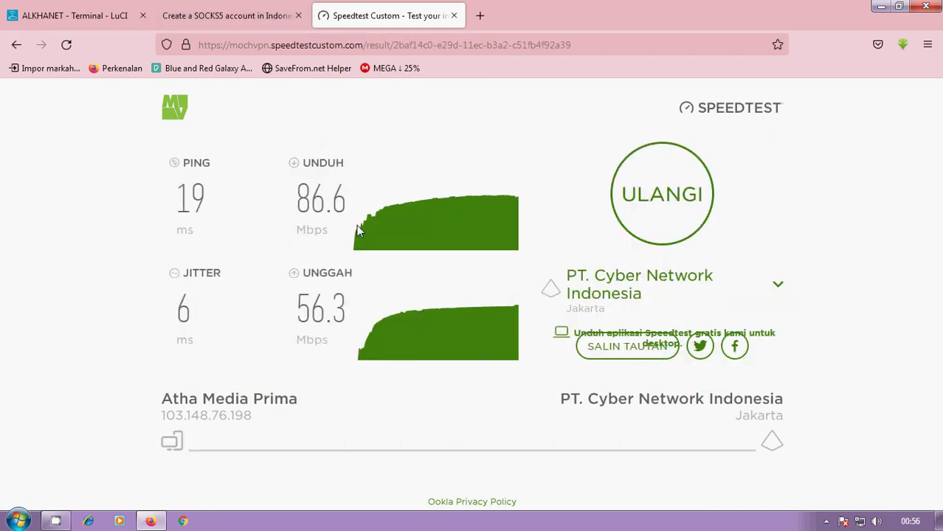
{"action": "left_click", "coordinate": [95, 9]}
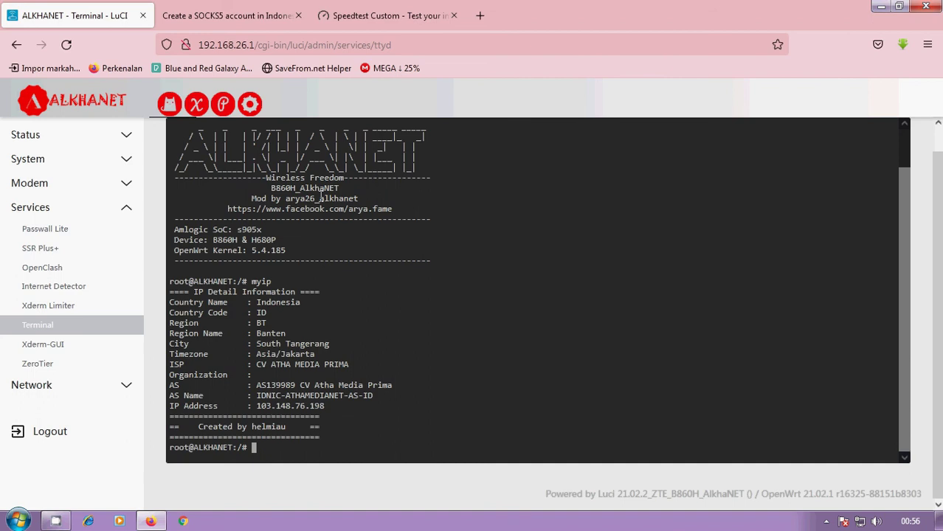
Step: Leave the terminal via Status > Clean Up and review the Status overview showing Internet connected
{"action": "left_click", "coordinate": [111, 134]}
{"action": "left_click", "coordinate": [104, 312]}
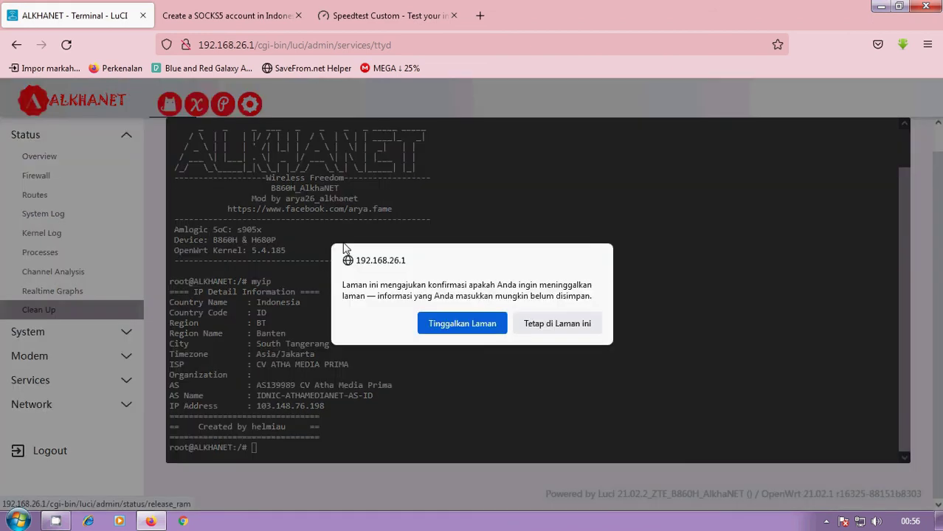
{"action": "left_click", "coordinate": [462, 321]}
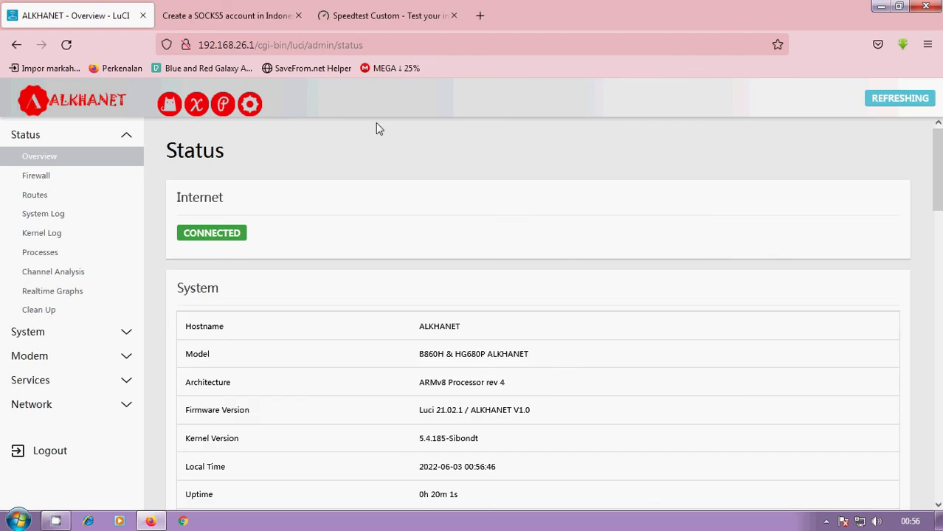
{"action": "scroll", "coordinate": [437, 230], "scroll_direction": "down", "scroll_amount": 3}
{"action": "scroll", "coordinate": [437, 215], "scroll_direction": "up", "scroll_amount": 2}
{"action": "scroll", "coordinate": [358, 295], "scroll_direction": "down", "scroll_amount": 6}
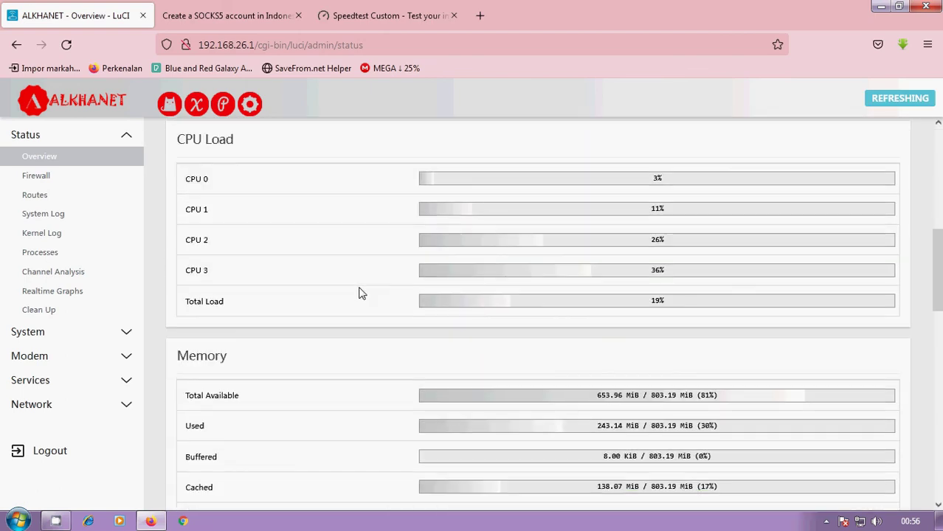
{"action": "scroll", "coordinate": [493, 276], "scroll_direction": "down", "scroll_amount": 2}
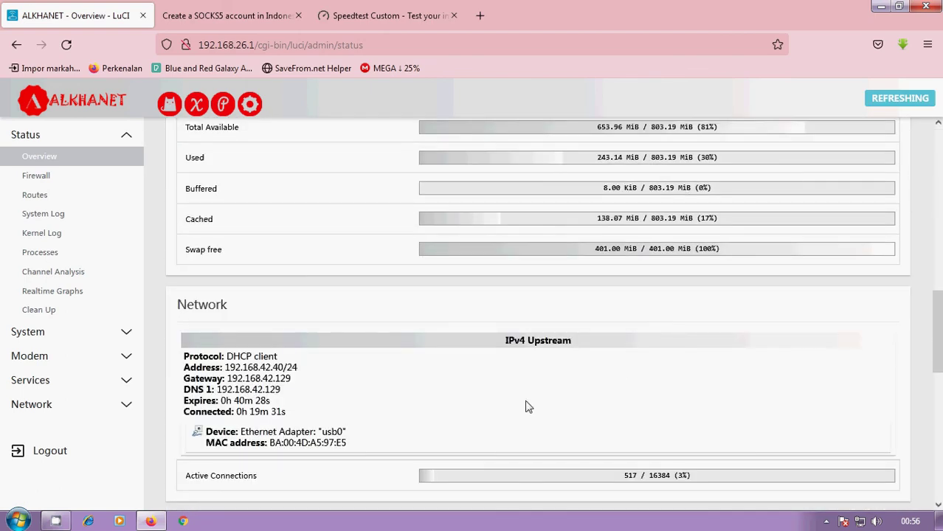